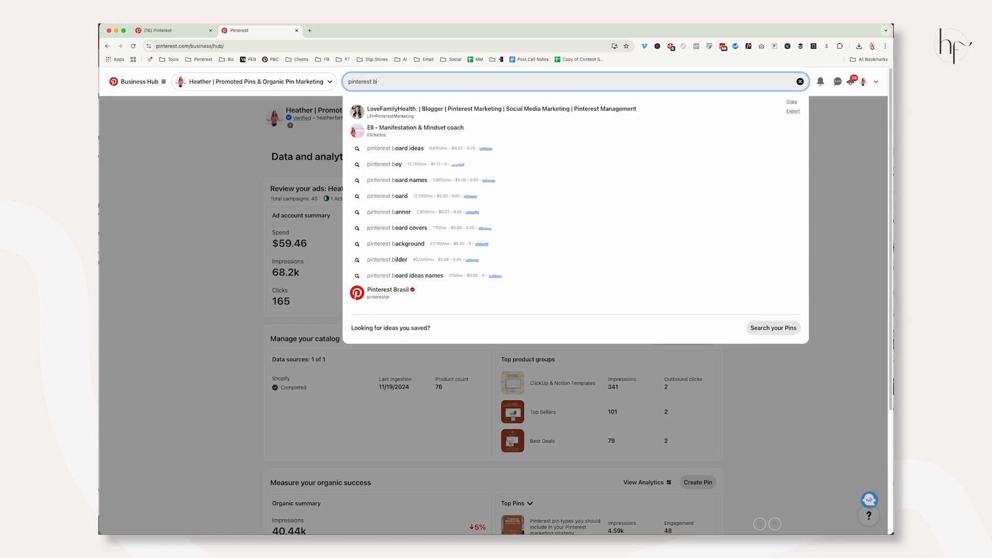
Search Pinterest for "Buffer for Pinterest"
{"action": "type", "text": "uffer"}
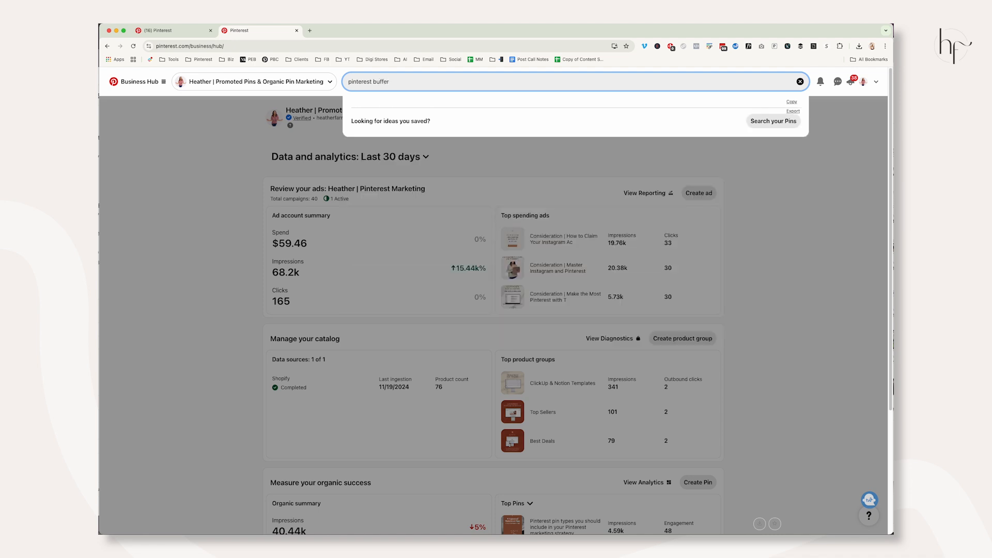
{"action": "key", "text": "super+a"}
{"action": "key", "text": "BackSpace"}
{"action": "type", "text": "Bu"}
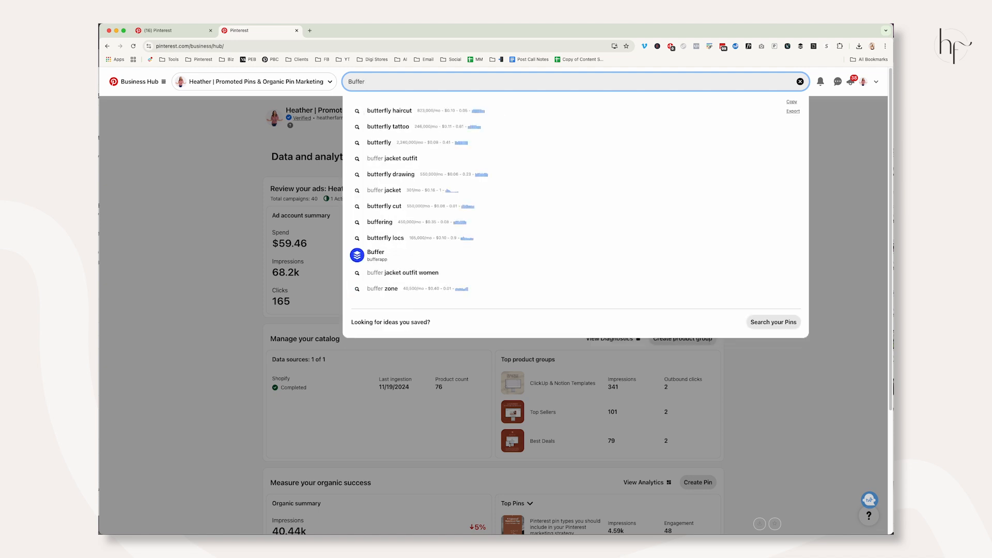
{"action": "type", "text": "ffer for Pinterest"}
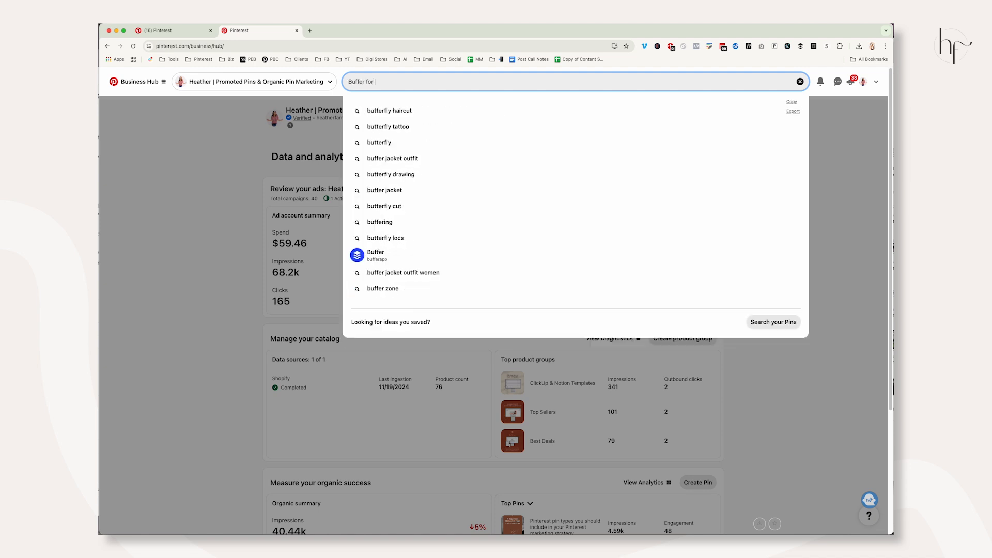
{"action": "key", "text": "Return"}
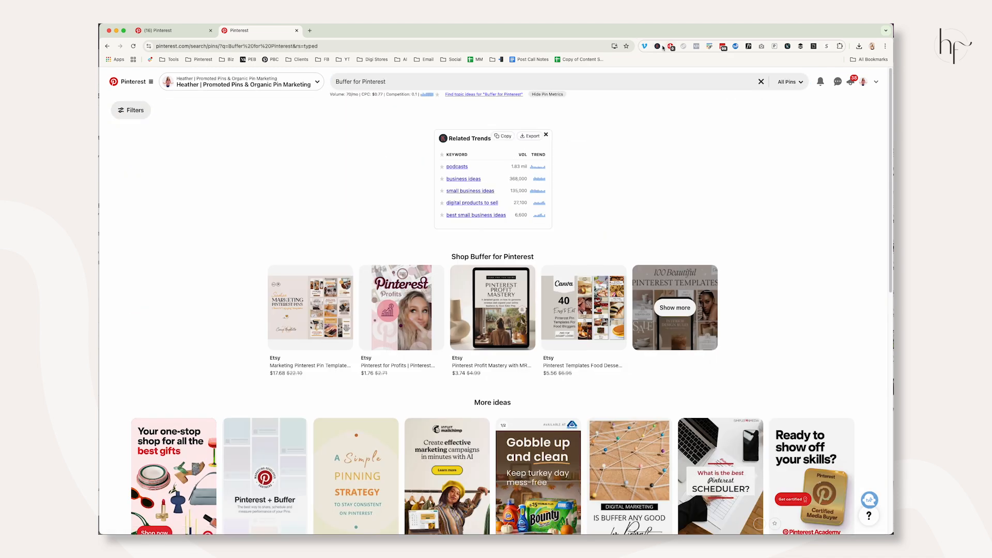
Turn off the Keywords Everywhere extension and look through the pins found for "Buffer for Pinterest"
{"action": "left_click", "coordinate": [658, 46]}
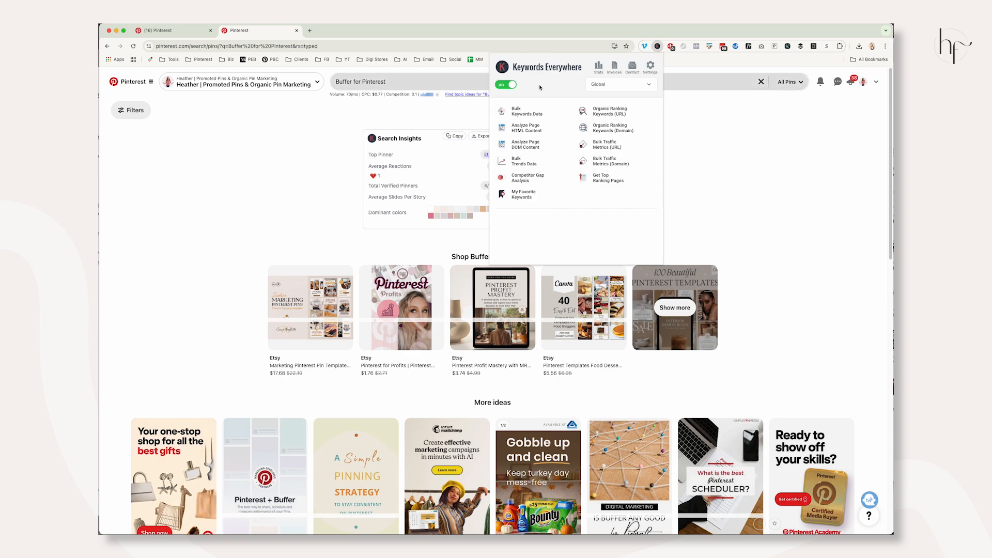
{"action": "left_click", "coordinate": [299, 154]}
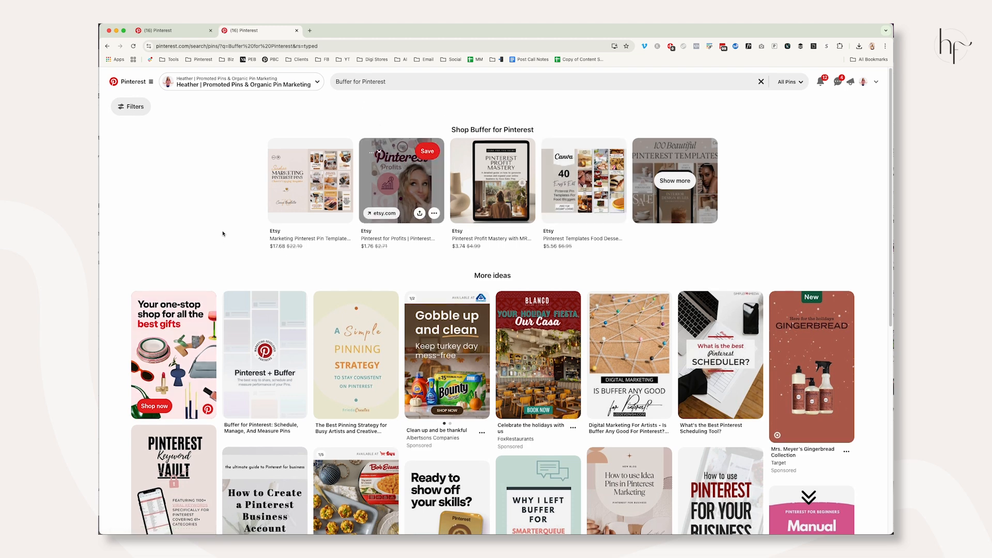
{"action": "scroll", "coordinate": [222, 228], "scroll_direction": "down", "scroll_amount": 2}
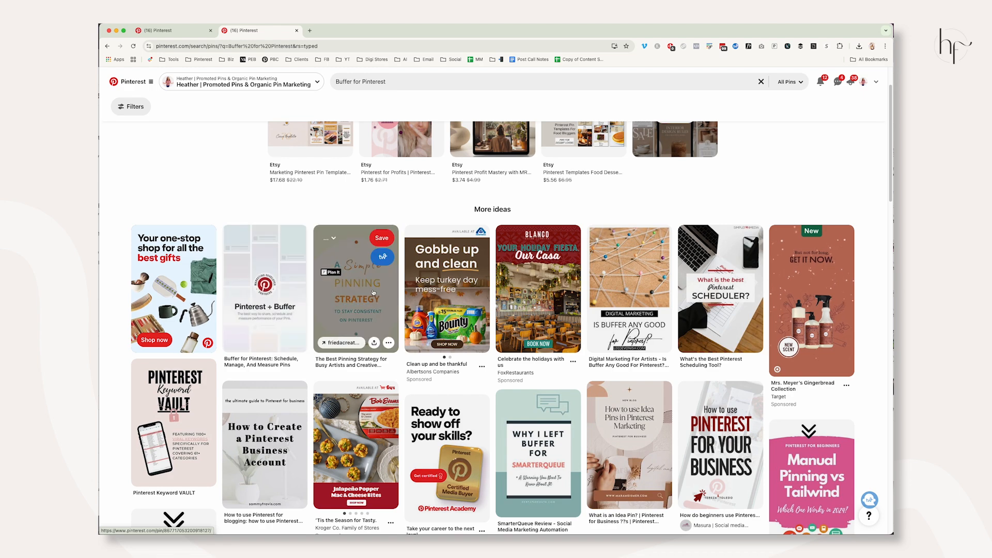
{"action": "scroll", "coordinate": [368, 288], "scroll_direction": "down", "scroll_amount": 5}
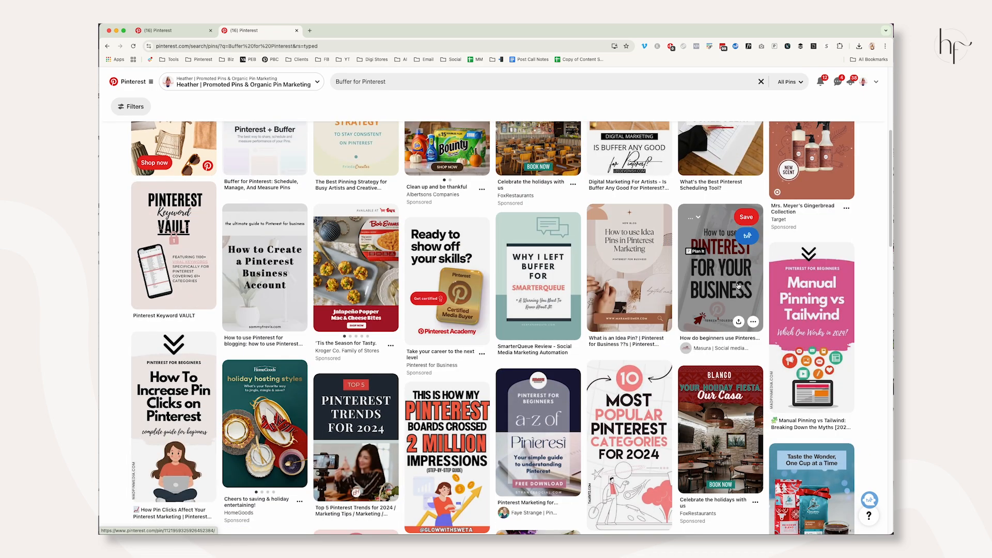
{"action": "scroll", "coordinate": [738, 285], "scroll_direction": "down", "scroll_amount": 3}
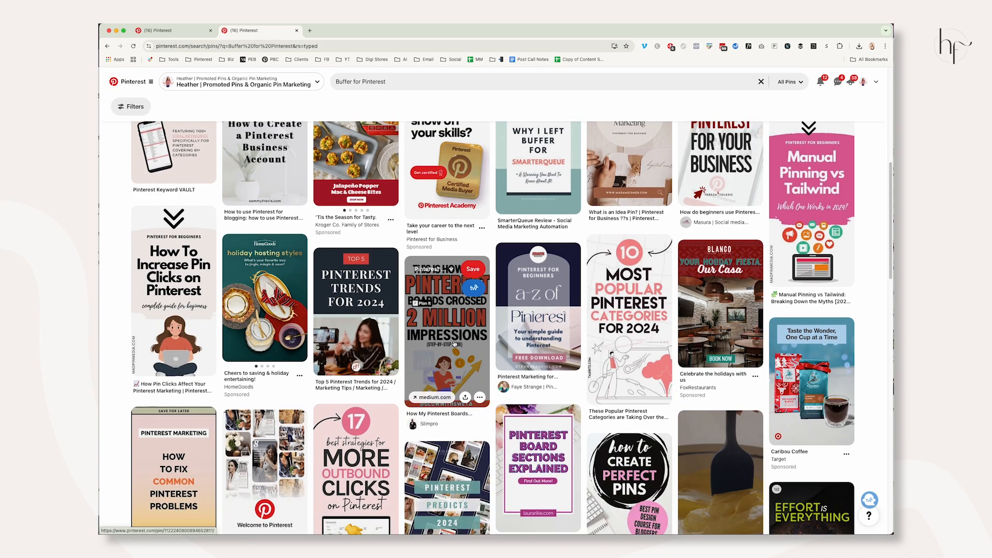
{"action": "scroll", "coordinate": [355, 292], "scroll_direction": "down", "scroll_amount": 7}
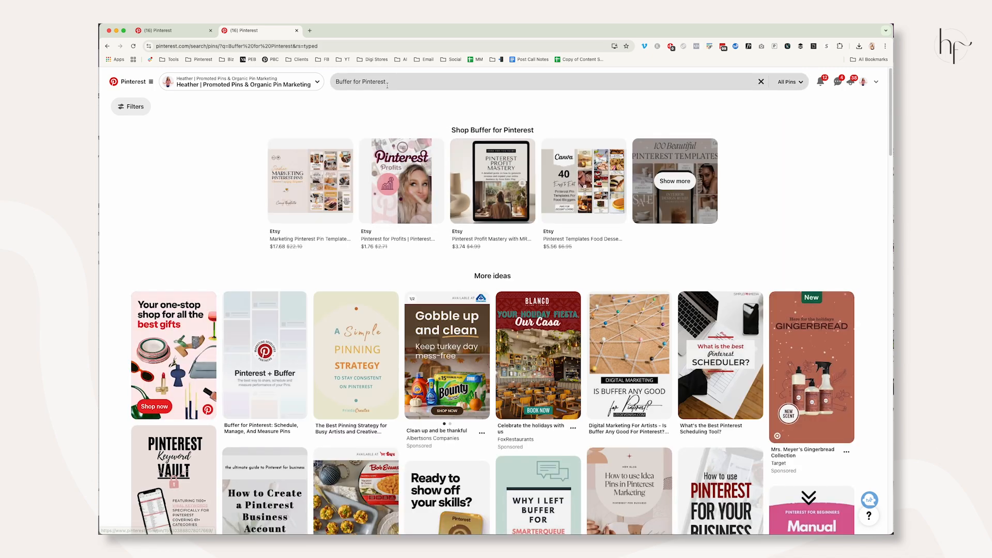
Search Pinterest for "Pinterest scheduling with buffer" and look through the resulting pins for relevance
{"action": "triple_click", "coordinate": [386, 84]}
{"action": "key", "text": "BackSpace"}
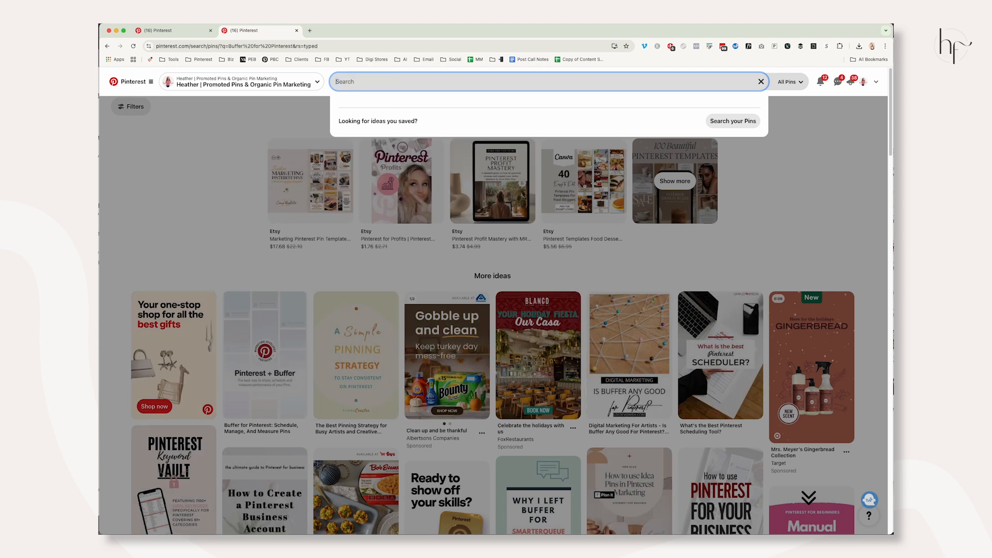
{"action": "type", "text": "Pinter"}
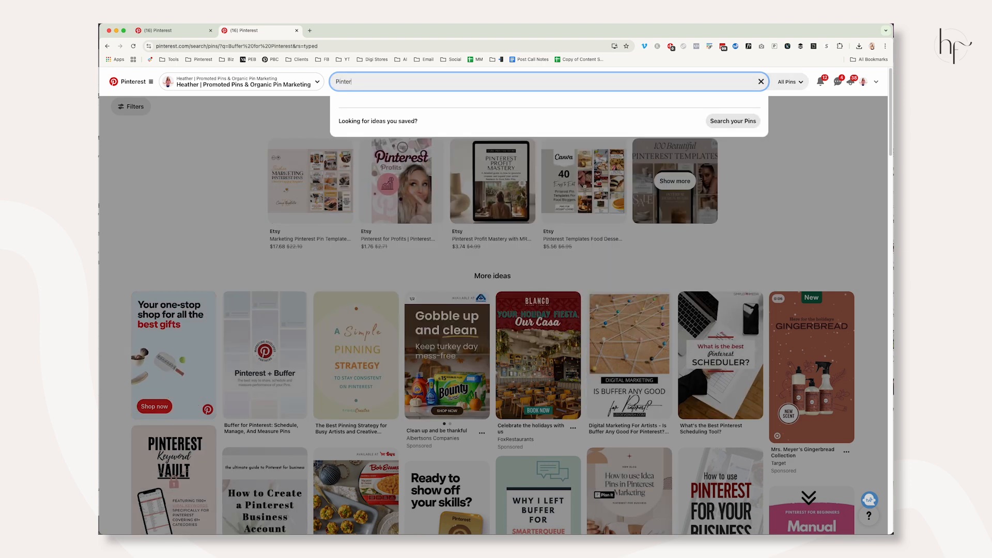
{"action": "type", "text": "est sch"}
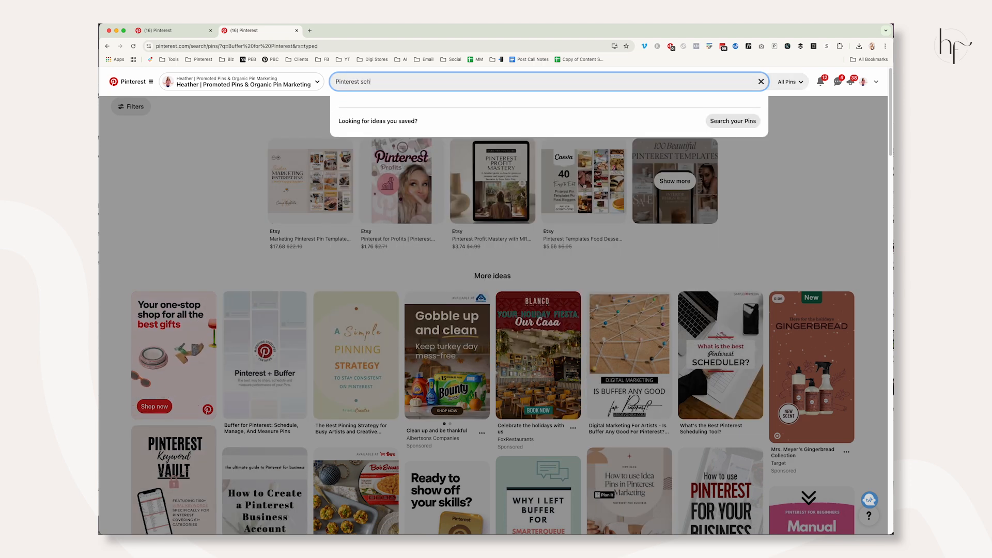
{"action": "type", "text": "eduling with buffer"}
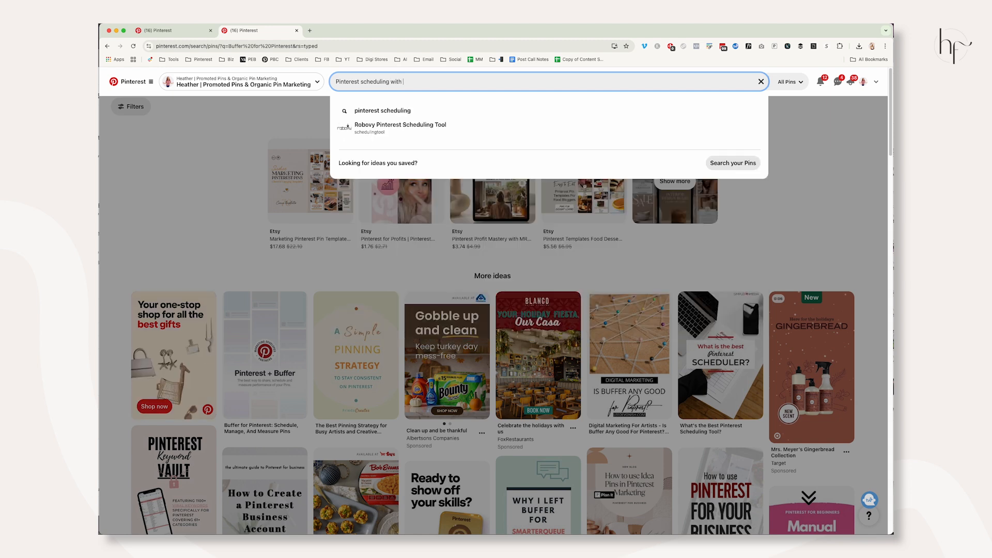
{"action": "key", "text": "Return"}
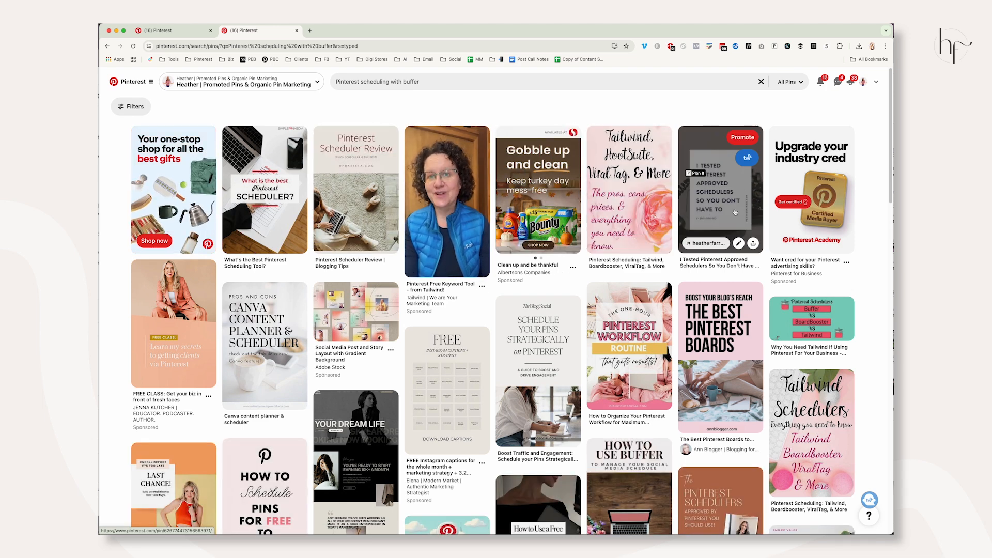
{"action": "scroll", "coordinate": [677, 283], "scroll_direction": "down", "scroll_amount": 4}
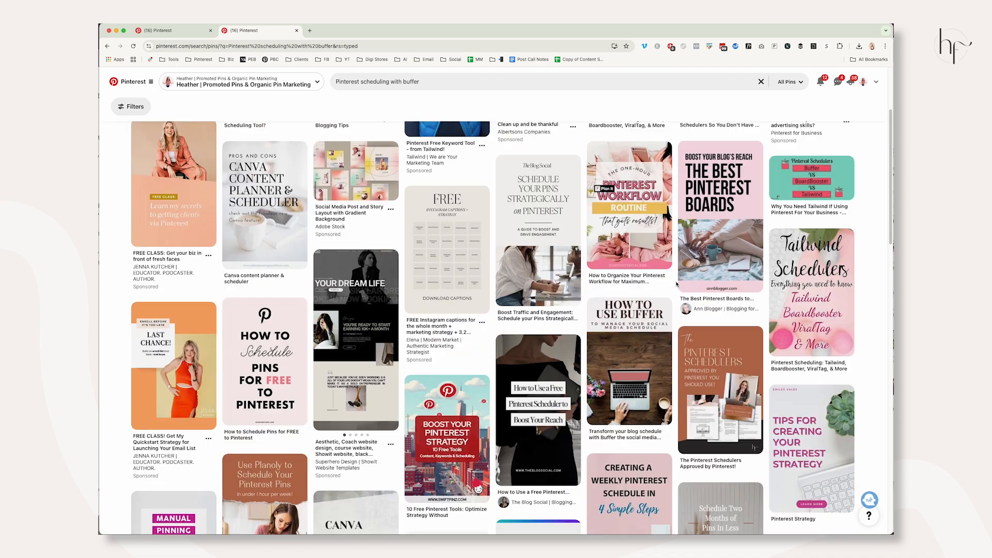
{"action": "scroll", "coordinate": [676, 283], "scroll_direction": "down", "scroll_amount": 2}
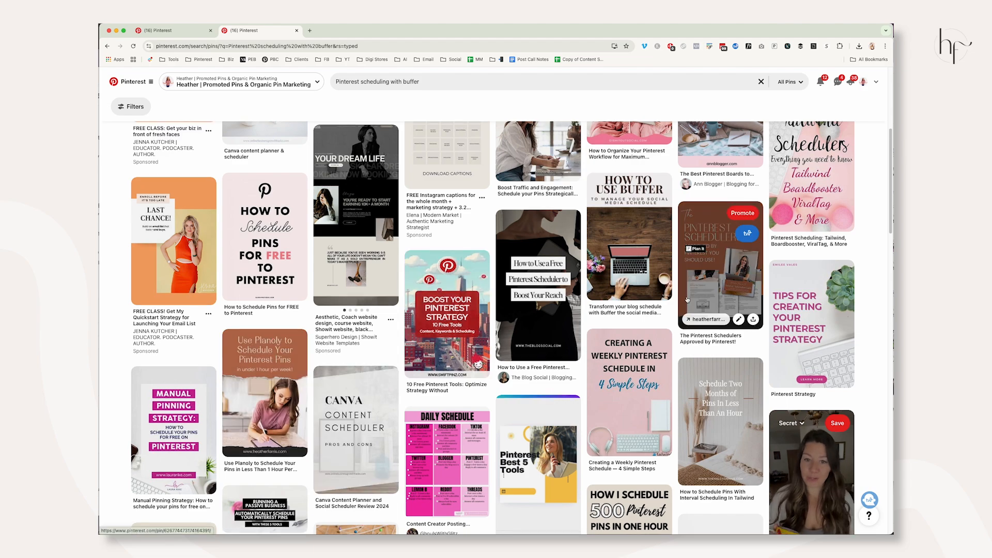
{"action": "scroll", "coordinate": [687, 299], "scroll_direction": "down", "scroll_amount": 6}
{"action": "scroll", "coordinate": [687, 299], "scroll_direction": "down", "scroll_amount": 1}
{"action": "scroll", "coordinate": [682, 299], "scroll_direction": "up", "scroll_amount": 15}
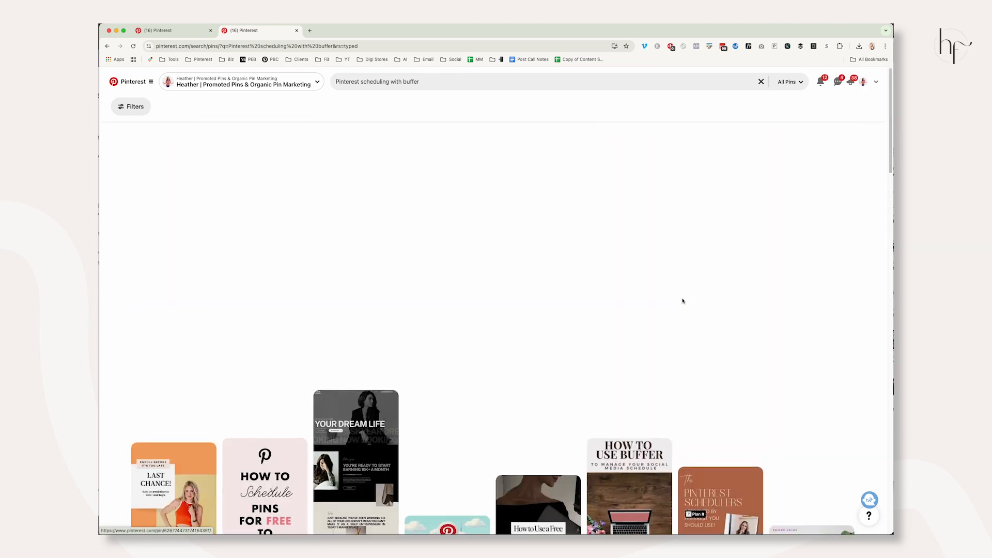
Copy the search phrase "Pinterest scheduling with buffer" and open the organizing view of the Pinterest Schedulers board
{"action": "double_click", "coordinate": [410, 81]}
{"action": "triple_click", "coordinate": [406, 81]}
{"action": "key", "text": "super+c"}
{"action": "left_click", "coordinate": [192, 32]}
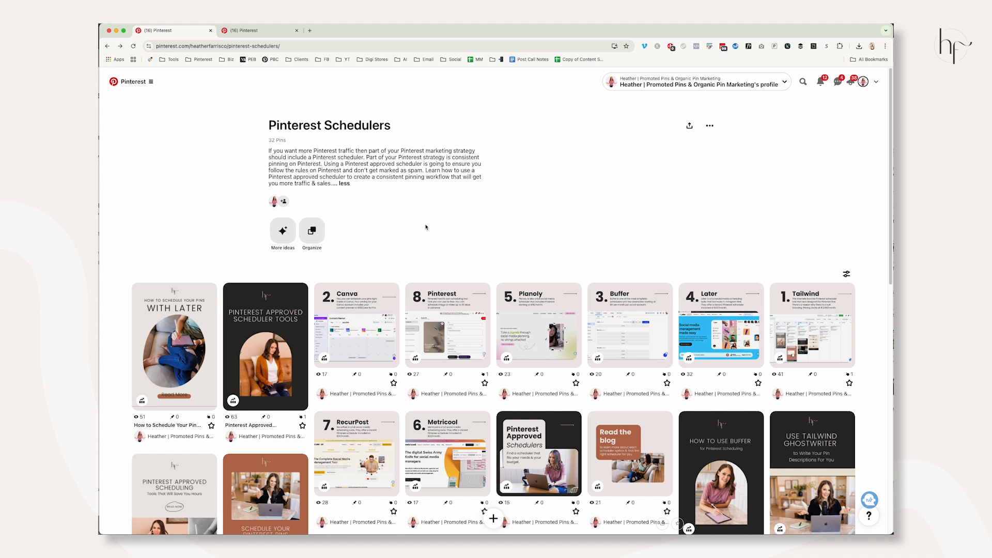
{"action": "left_click_drag", "start_coordinate": [270, 127], "coordinate": [393, 127]}
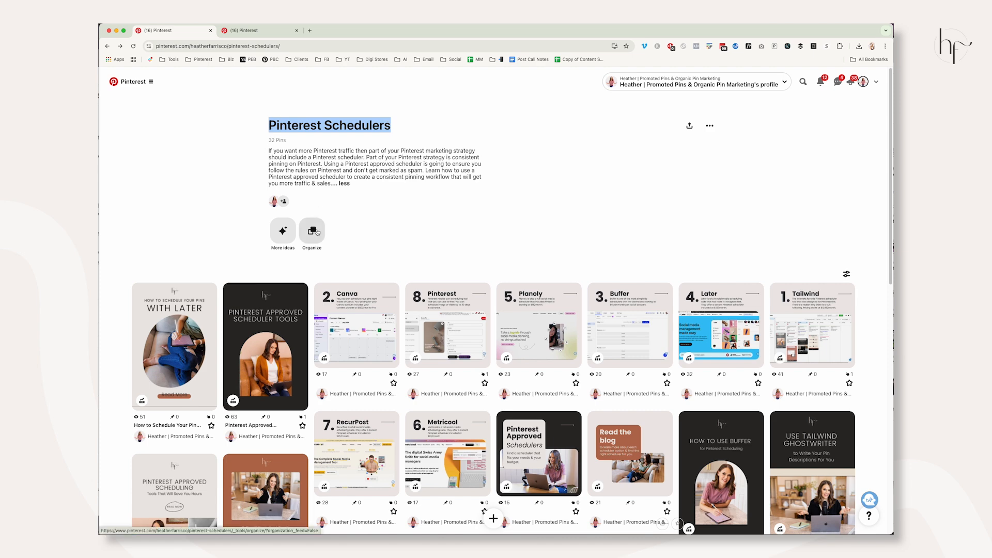
{"action": "left_click", "coordinate": [318, 231]}
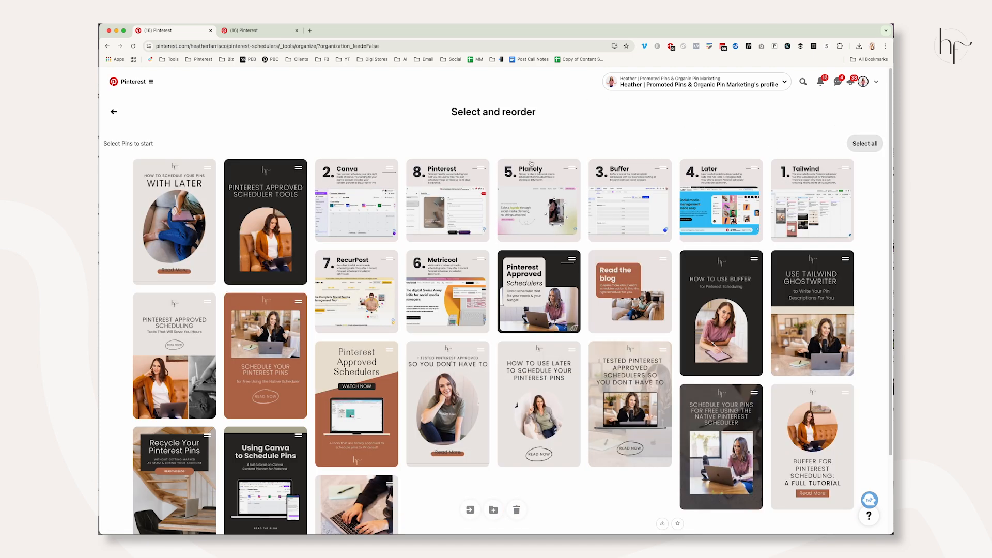
Select the three Buffer pins: "3. Buffer", "How to Use Buffer" and "Buffer for Pinterest Scheduling: A Full Tutorial"
{"action": "left_click", "coordinate": [636, 197]}
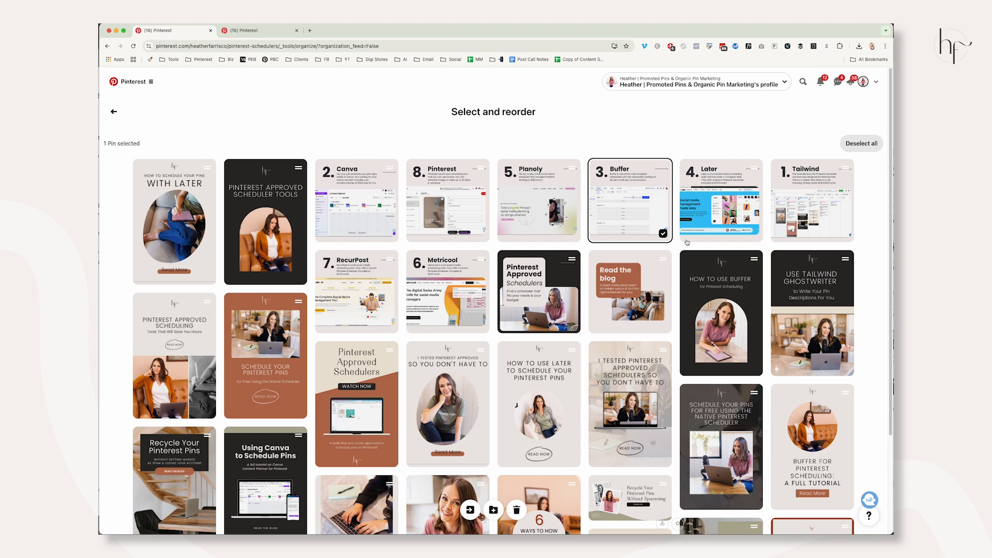
{"action": "left_click", "coordinate": [744, 306]}
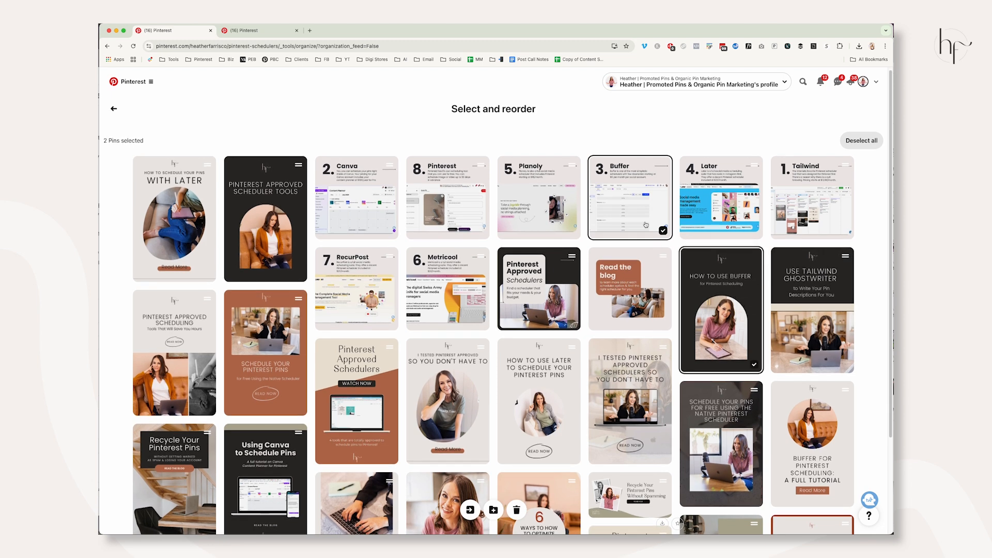
{"action": "scroll", "coordinate": [715, 306], "scroll_direction": "down", "scroll_amount": 3}
{"action": "left_click", "coordinate": [800, 375]}
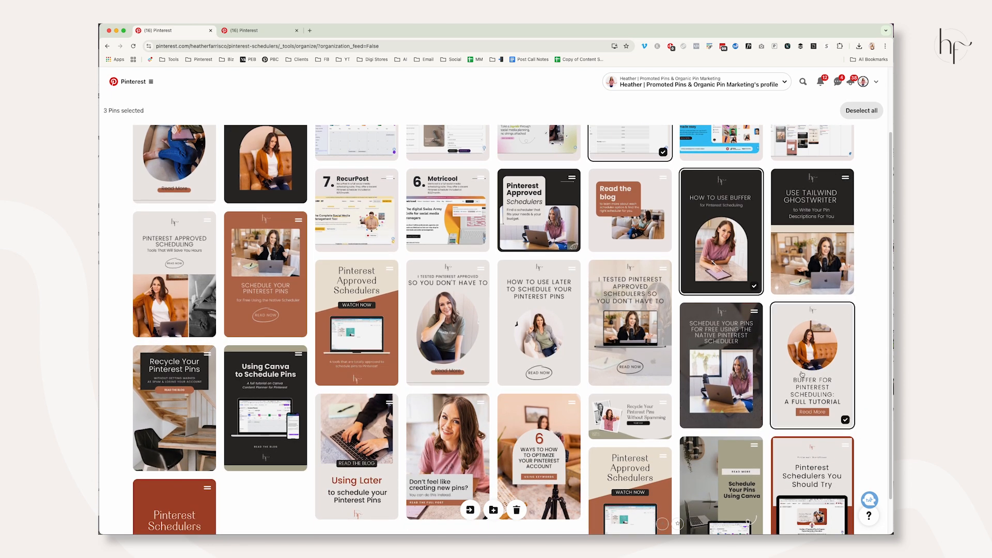
{"action": "scroll", "coordinate": [692, 130], "scroll_direction": "up", "scroll_amount": 3}
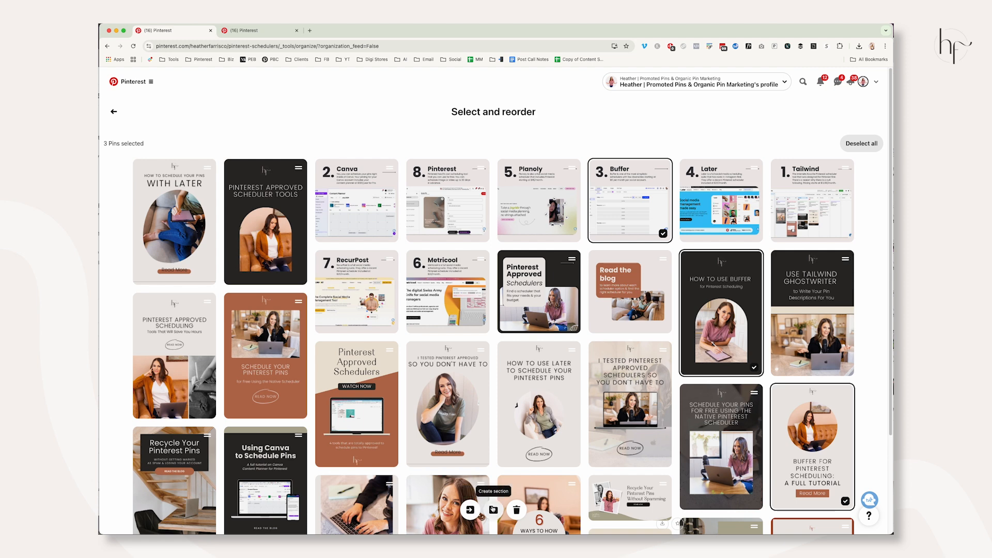
Create a board section named "Pinterest Scheduling with Buffer" from the selected pins and return to the board
{"action": "left_click", "coordinate": [493, 510]}
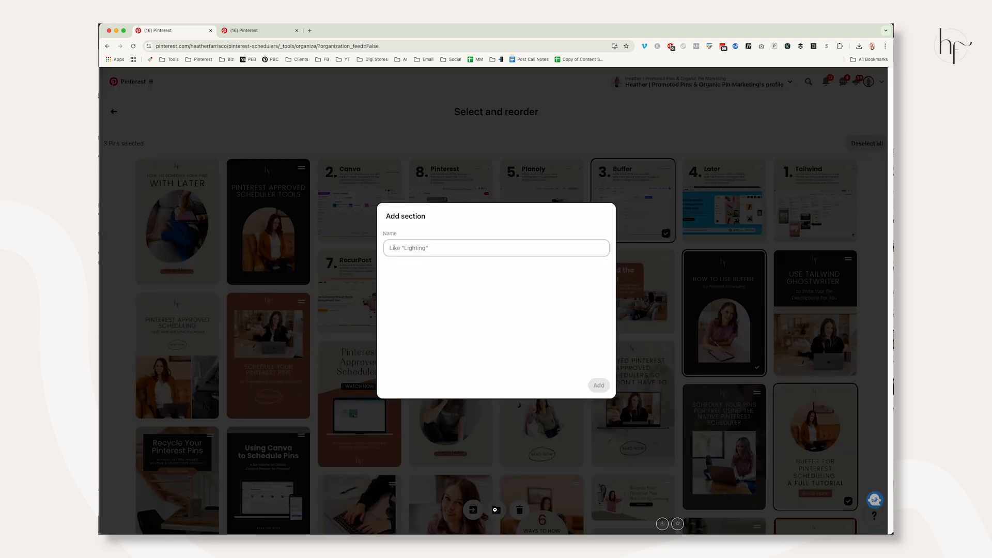
{"action": "left_click", "coordinate": [416, 255]}
{"action": "type", "text": "Pinterest scheduling with buffer"}
{"action": "double_click", "coordinate": [415, 248]}
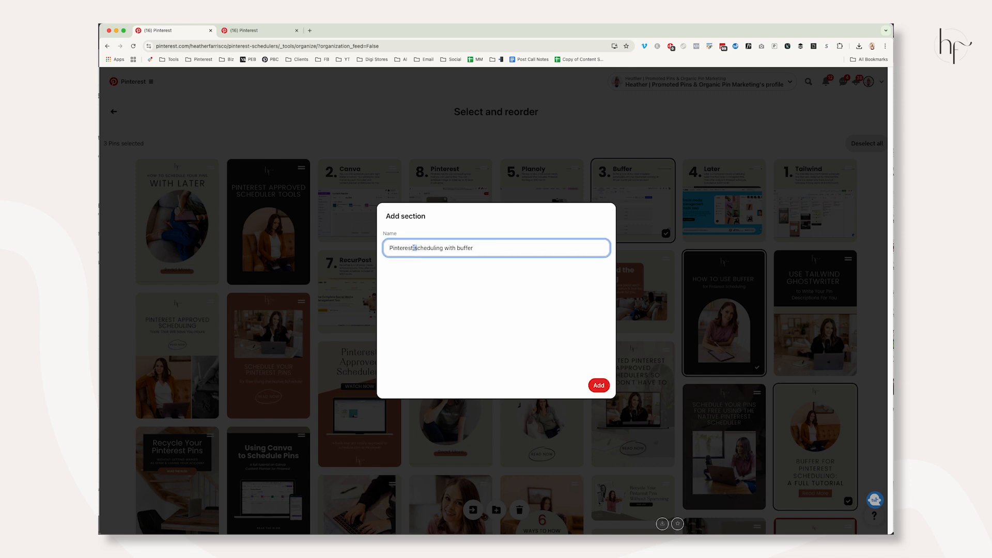
{"action": "key", "text": "BackSpace"}
{"action": "type", "text": "S"}
{"action": "left_click_drag", "start_coordinate": [456, 248], "coordinate": [461, 248]}
{"action": "type", "text": "B"}
{"action": "left_click", "coordinate": [598, 385]}
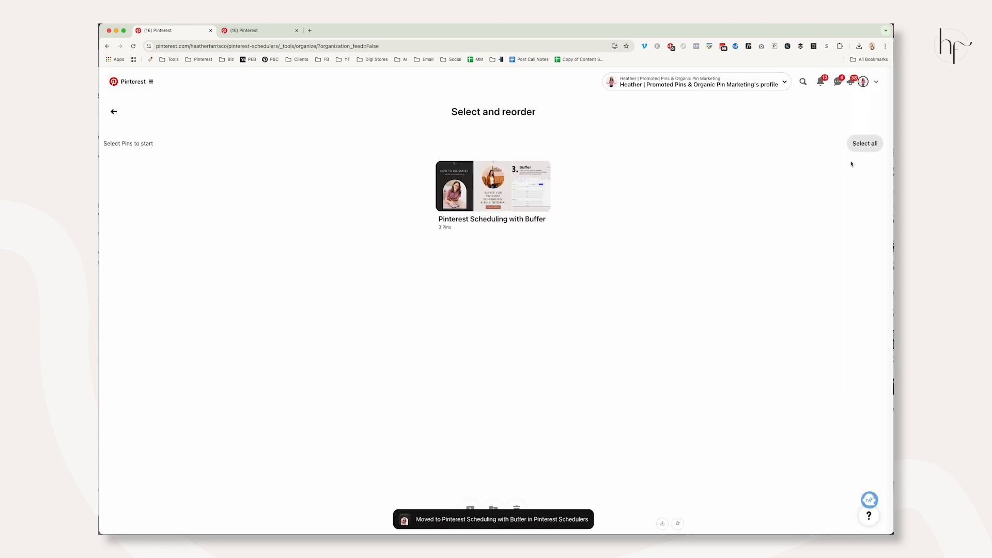
{"action": "left_click", "coordinate": [114, 112]}
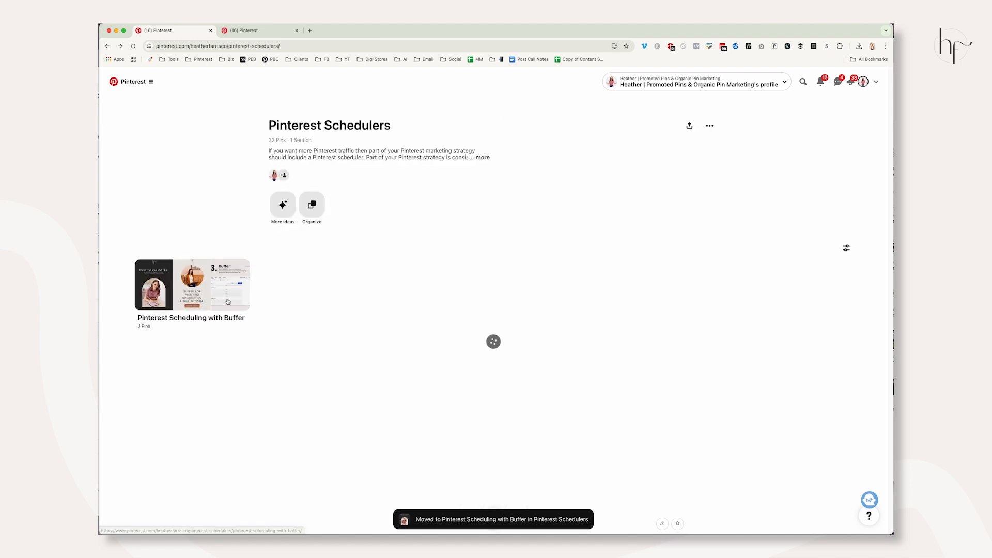
Open the board's organizing view and select the "5. Planoly" and "Pinterest Approved Scheduler Tools" pins
{"action": "left_click", "coordinate": [312, 204]}
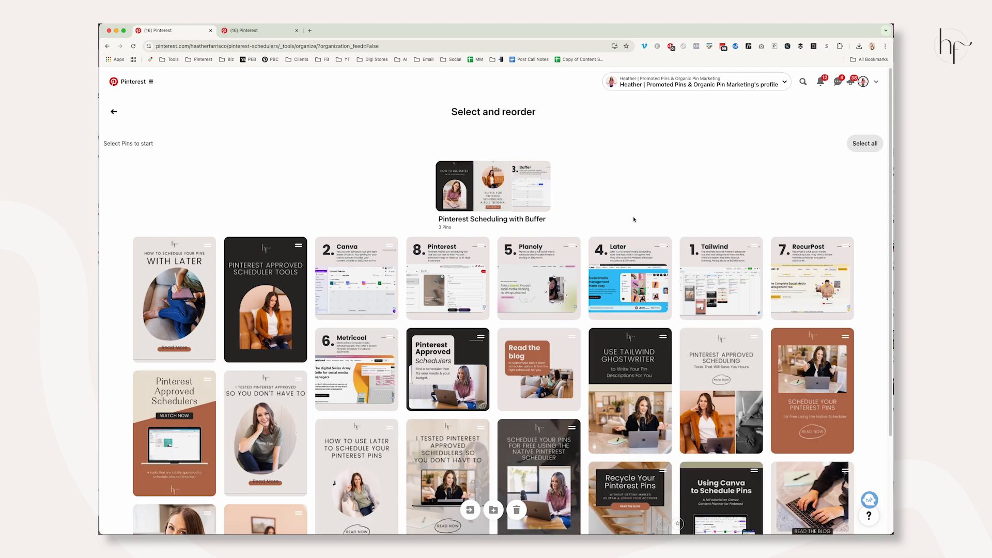
{"action": "left_click", "coordinate": [549, 266]}
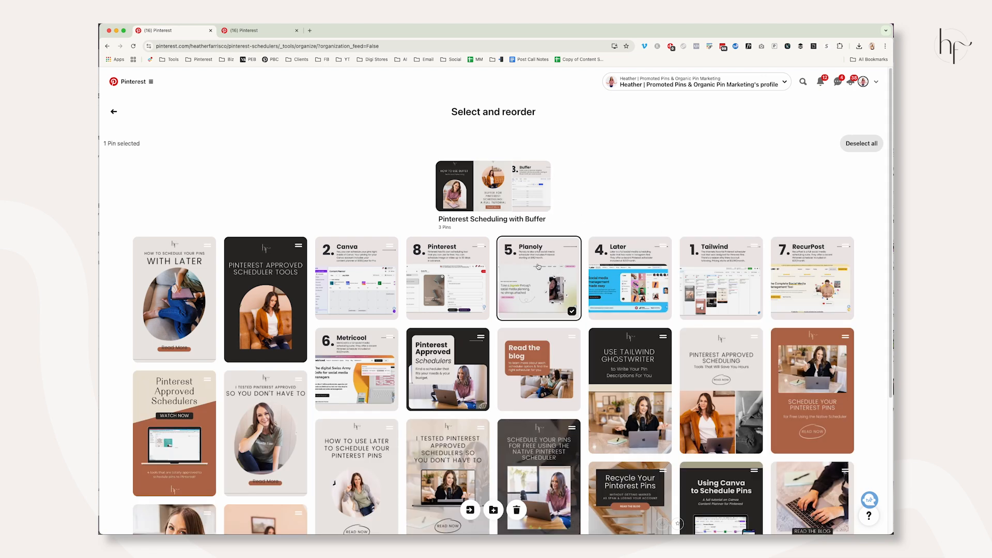
{"action": "scroll", "coordinate": [538, 267], "scroll_direction": "down", "scroll_amount": 1}
{"action": "left_click", "coordinate": [257, 281]}
{"action": "scroll", "coordinate": [552, 238], "scroll_direction": "down", "scroll_amount": 2}
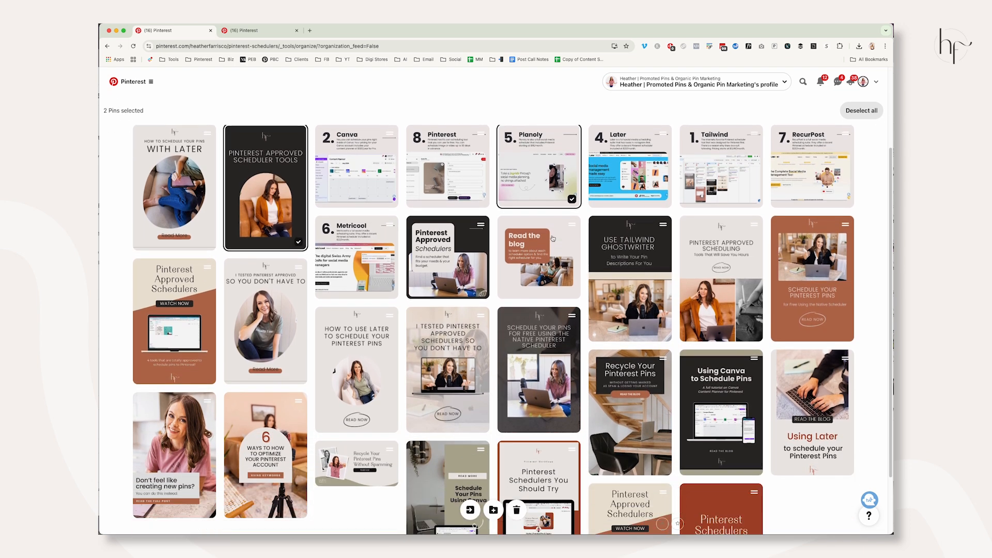
{"action": "scroll", "coordinate": [553, 238], "scroll_direction": "down", "scroll_amount": 2}
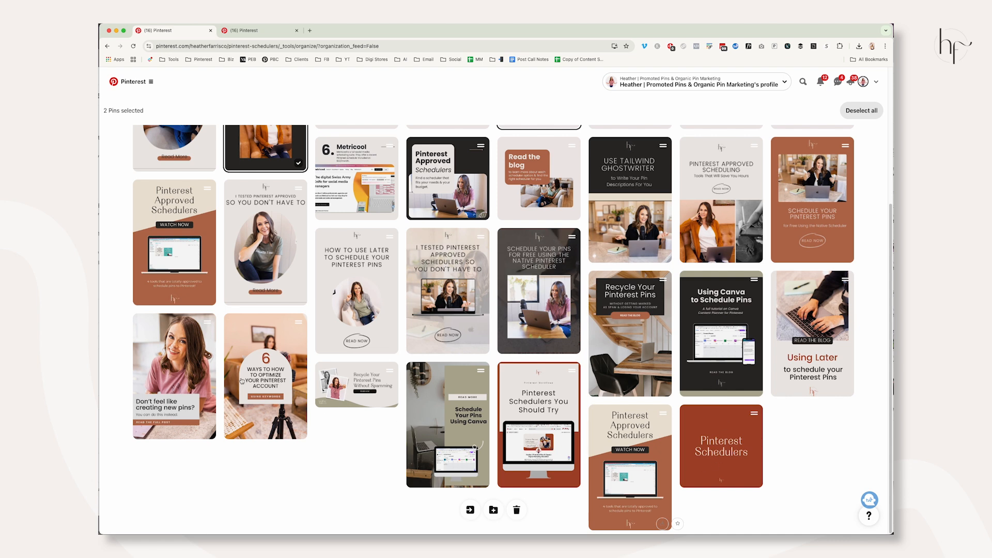
{"action": "scroll", "coordinate": [660, 376], "scroll_direction": "up", "scroll_amount": 5}
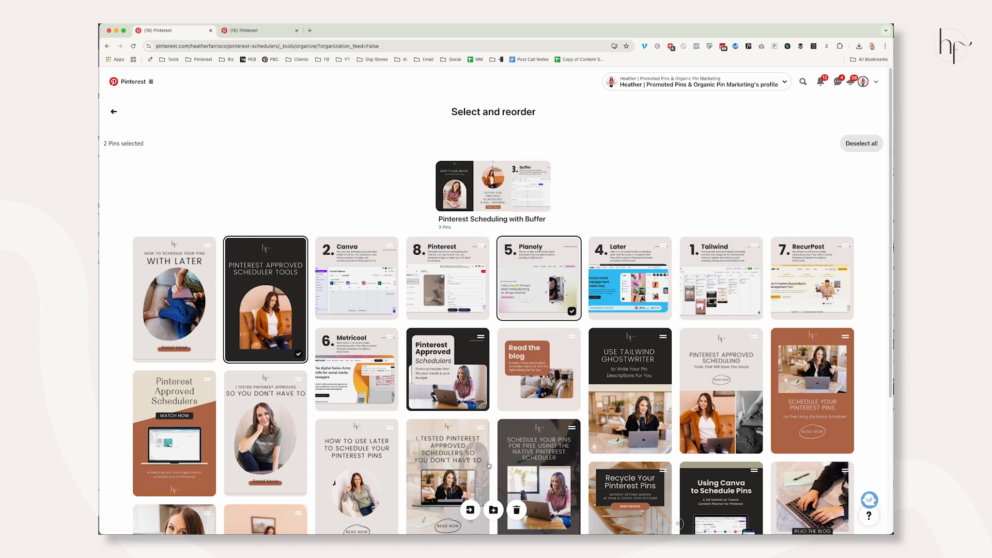
Create a board section named "Pinterest Scheduling with Planoly" from the selected pins and return to the board
{"action": "left_click", "coordinate": [494, 509]}
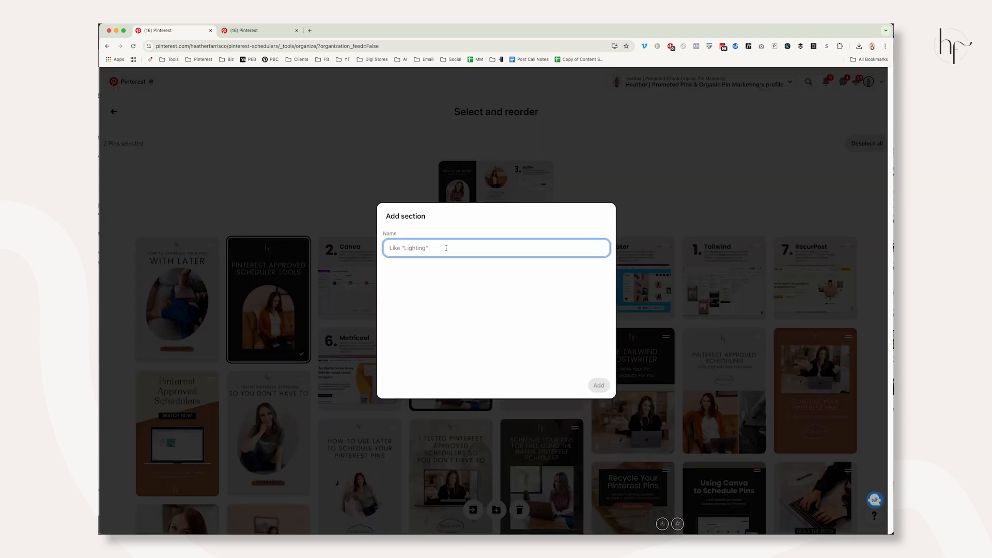
{"action": "key", "text": "super+v"}
{"action": "left_click_drag", "start_coordinate": [472, 248], "coordinate": [457, 249]}
{"action": "type", "text": "Plano"}
{"action": "key", "text": "BackSpace"}
{"action": "key", "text": "BackSpace"}
{"action": "type", "text": "anoly"}
{"action": "left_click", "coordinate": [416, 248]}
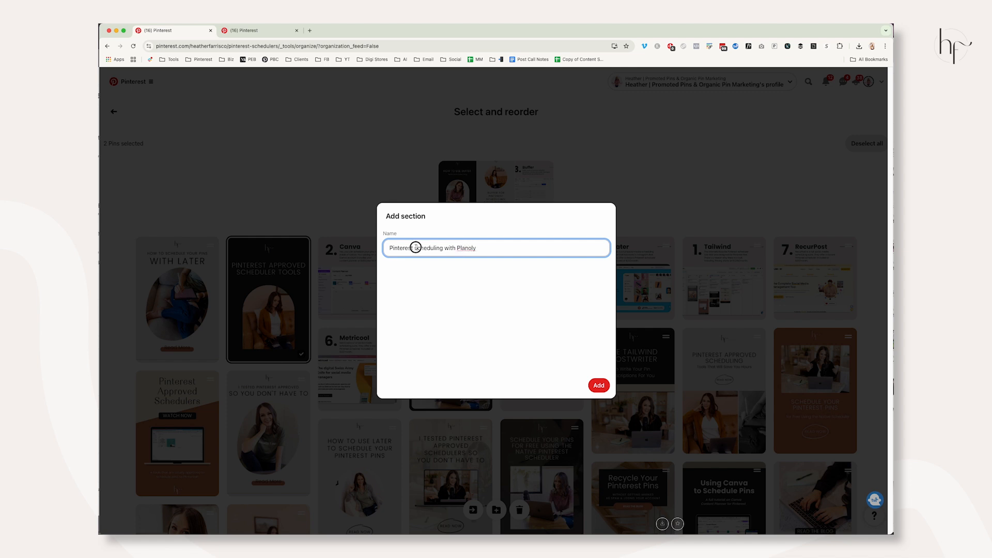
{"action": "key", "text": "BackSpace"}
{"action": "type", "text": "S"}
{"action": "left_click", "coordinate": [599, 385]}
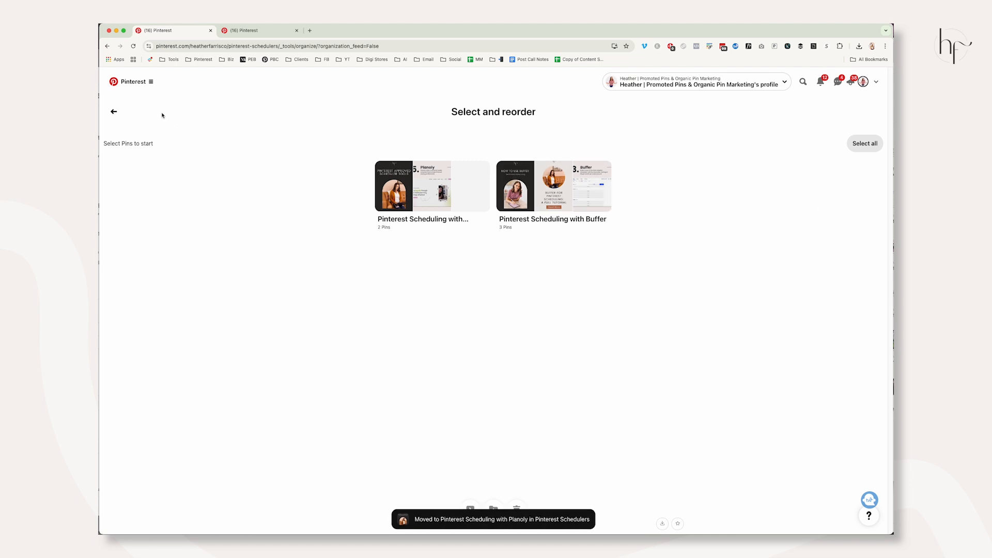
{"action": "left_click", "coordinate": [114, 112]}
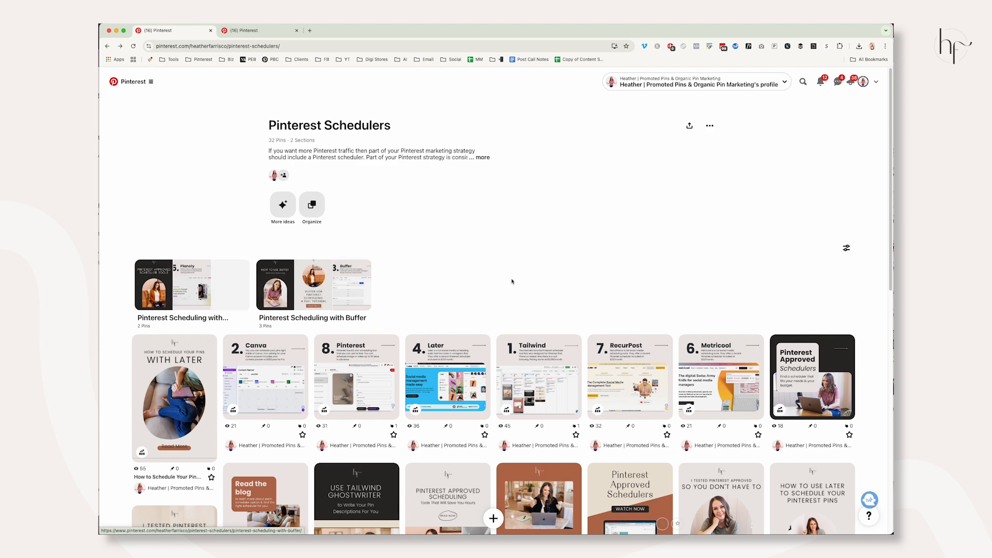
Look through the unsectioned pins on the Pinterest Schedulers board for further ones to group
{"action": "scroll", "coordinate": [511, 280], "scroll_direction": "down", "scroll_amount": 3}
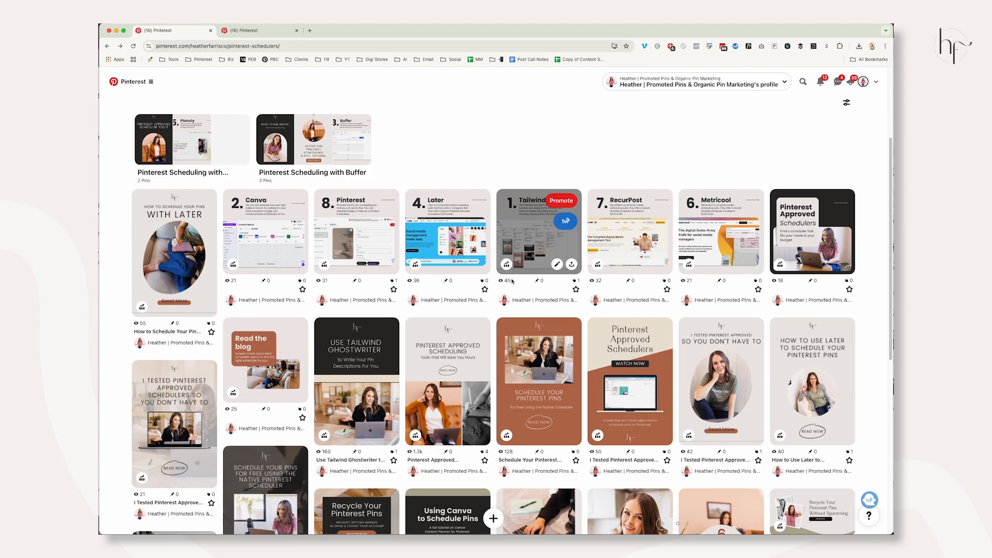
{"action": "scroll", "coordinate": [512, 281], "scroll_direction": "down", "scroll_amount": 10}
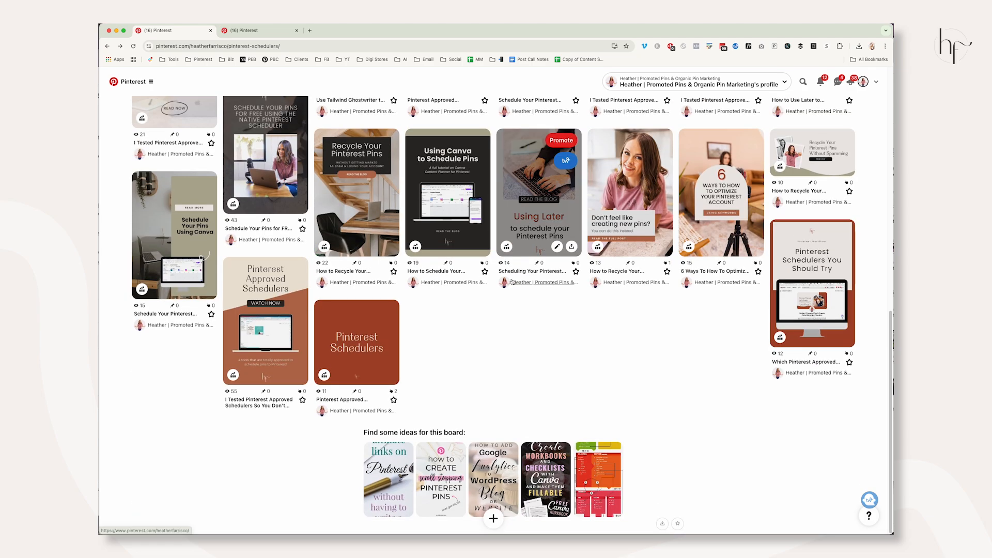
{"action": "scroll", "coordinate": [521, 282], "scroll_direction": "up", "scroll_amount": 15}
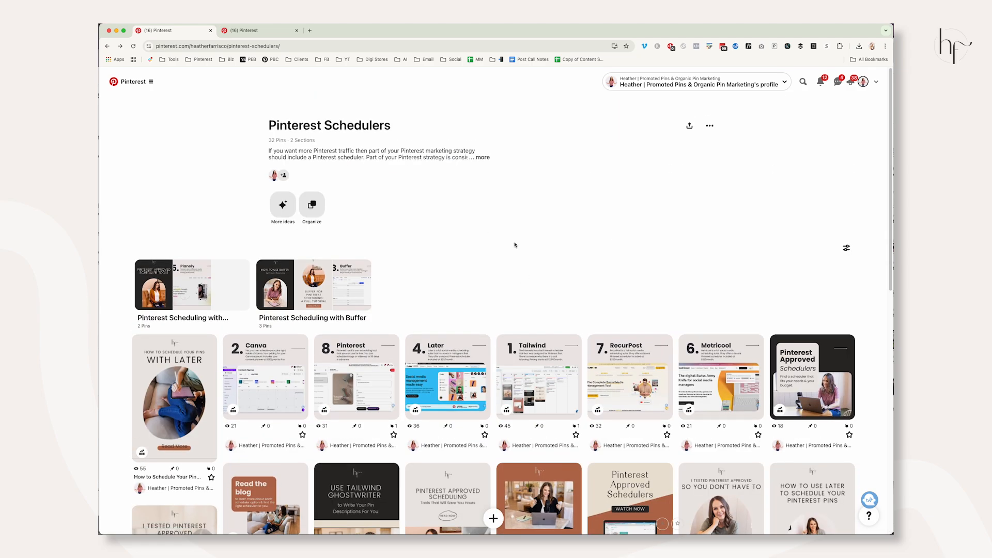
{"action": "scroll", "coordinate": [517, 242], "scroll_direction": "down", "scroll_amount": 8}
{"action": "scroll", "coordinate": [532, 237], "scroll_direction": "up", "scroll_amount": 7}
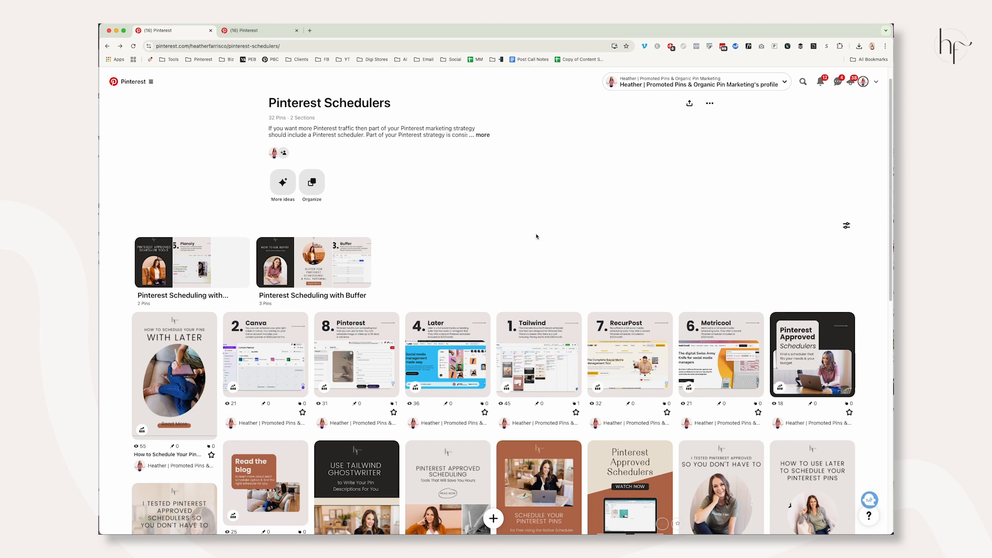
{"action": "scroll", "coordinate": [536, 236], "scroll_direction": "down", "scroll_amount": 2}
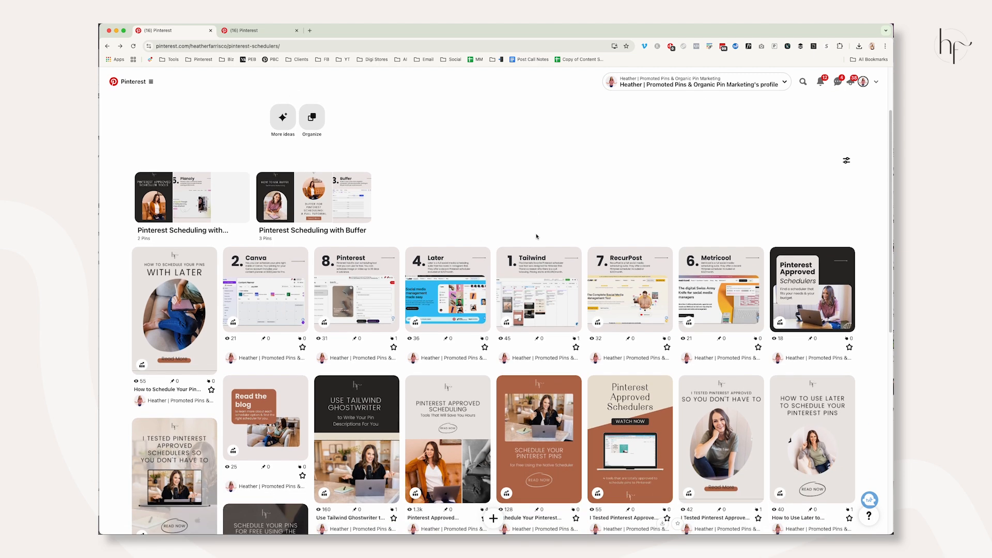
{"action": "scroll", "coordinate": [536, 236], "scroll_direction": "up", "scroll_amount": 2}
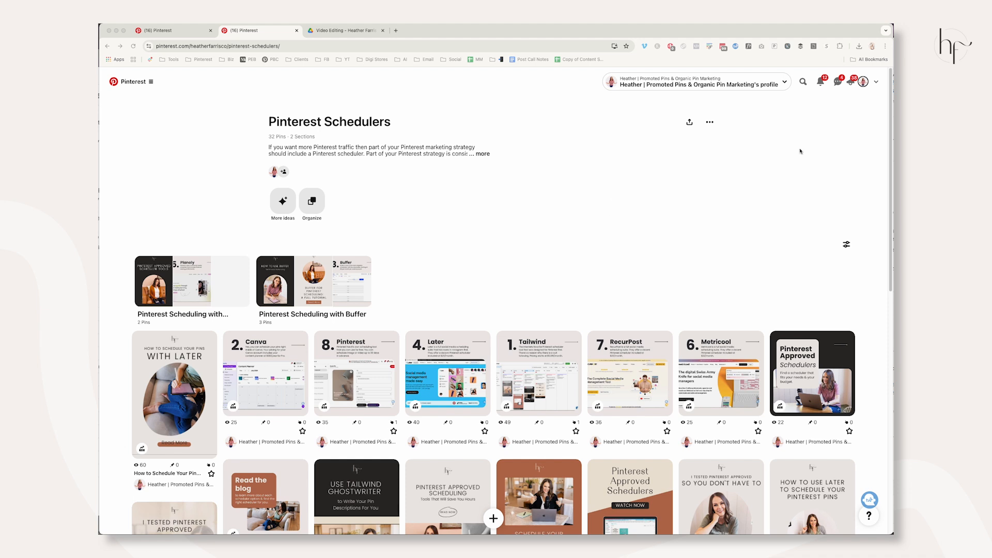
Create a secret board named "Pinterest Scheduling with Buffer" from the profile's saved boards
{"action": "left_click", "coordinate": [863, 83]}
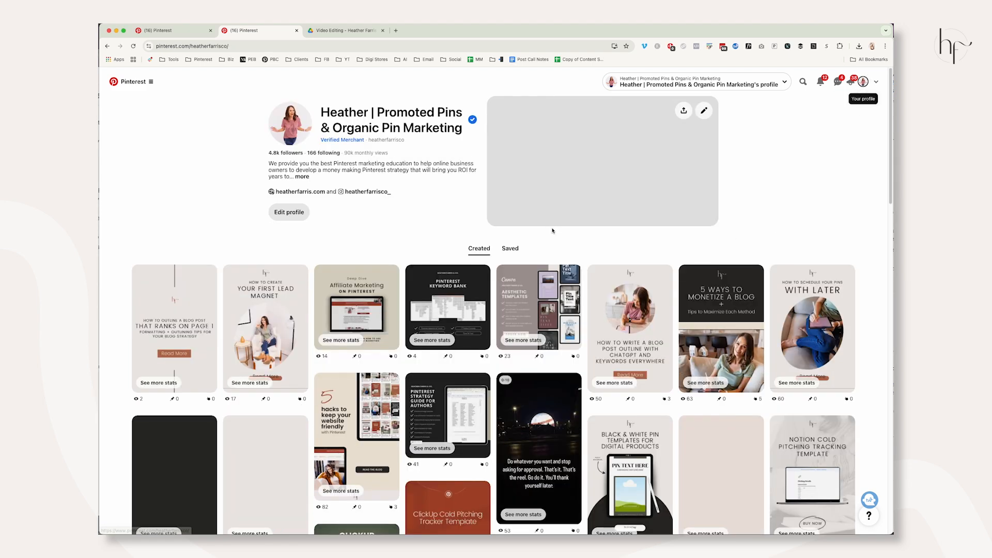
{"action": "left_click", "coordinate": [515, 251]}
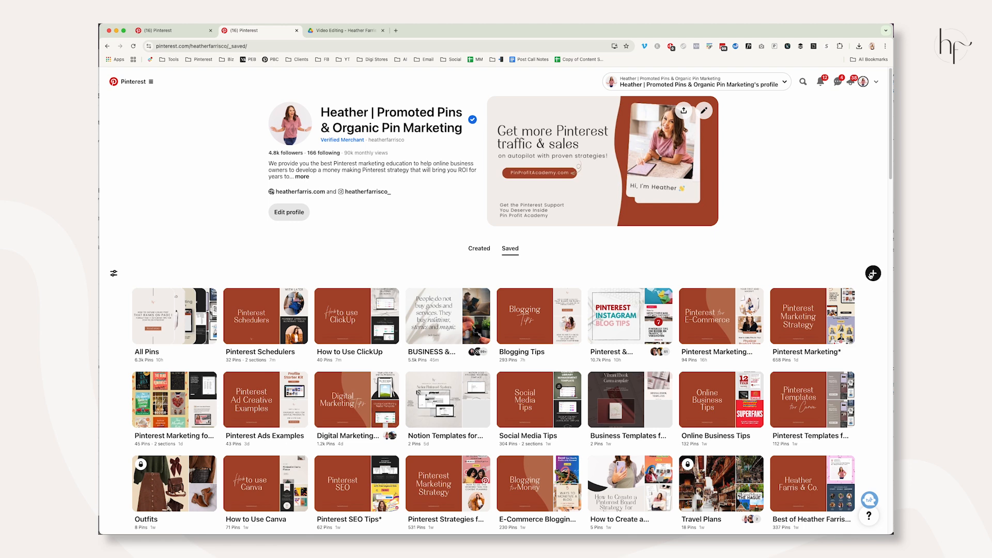
{"action": "left_click", "coordinate": [872, 274]}
{"action": "left_click", "coordinate": [858, 335]}
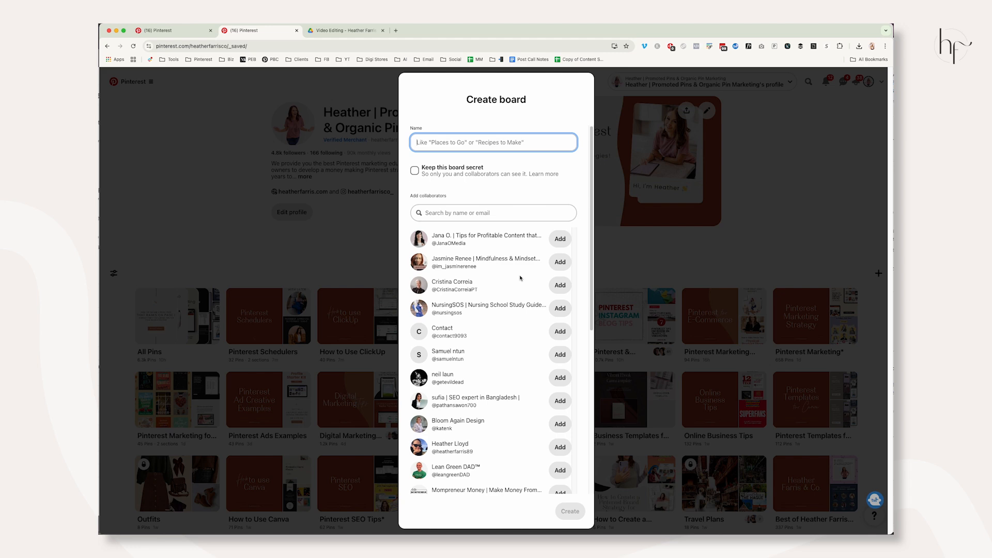
{"action": "type", "text": "Pinterest Scheduling with Buffer"}
{"action": "key", "text": "Return"}
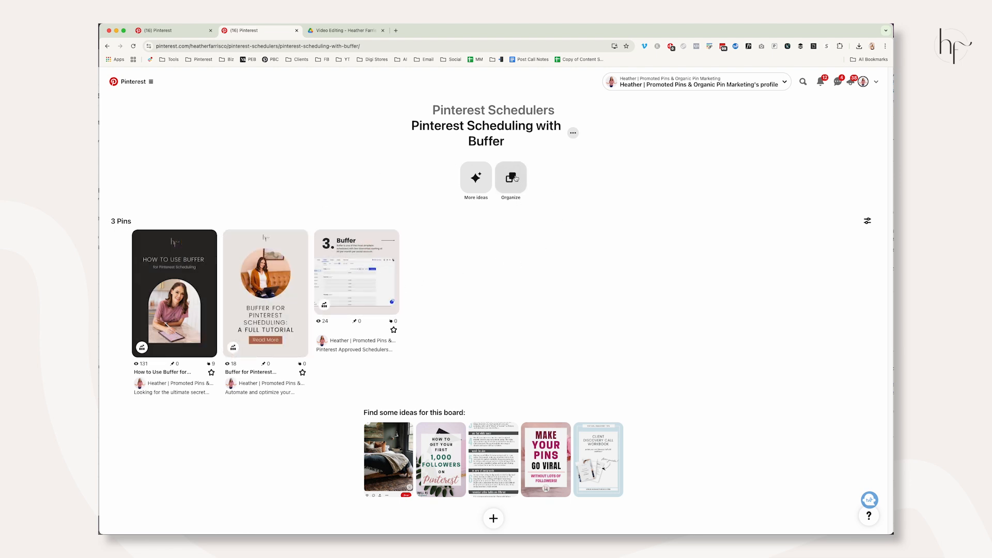
Move all three pins of the Buffer section to the "Pinterest Scheduling with Buffer" board and return to the section
{"action": "left_click", "coordinate": [516, 178]}
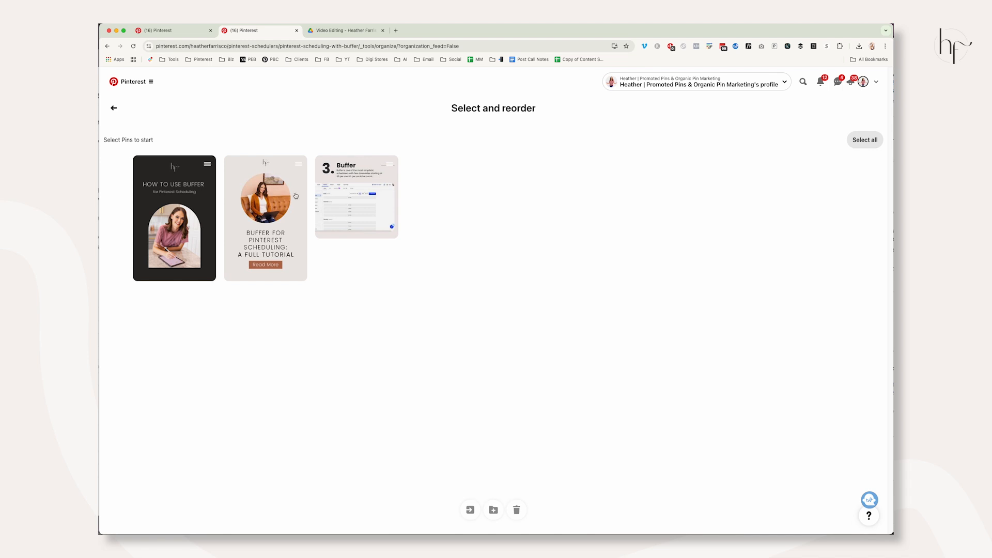
{"action": "left_click", "coordinate": [194, 208]}
{"action": "left_click", "coordinate": [258, 203]}
{"action": "left_click", "coordinate": [355, 195]}
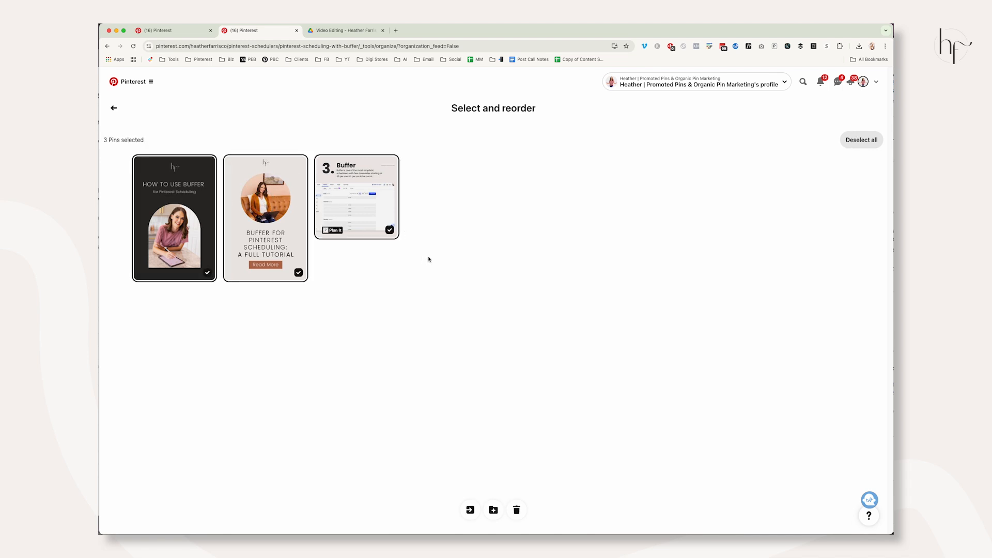
{"action": "left_click", "coordinate": [469, 510]}
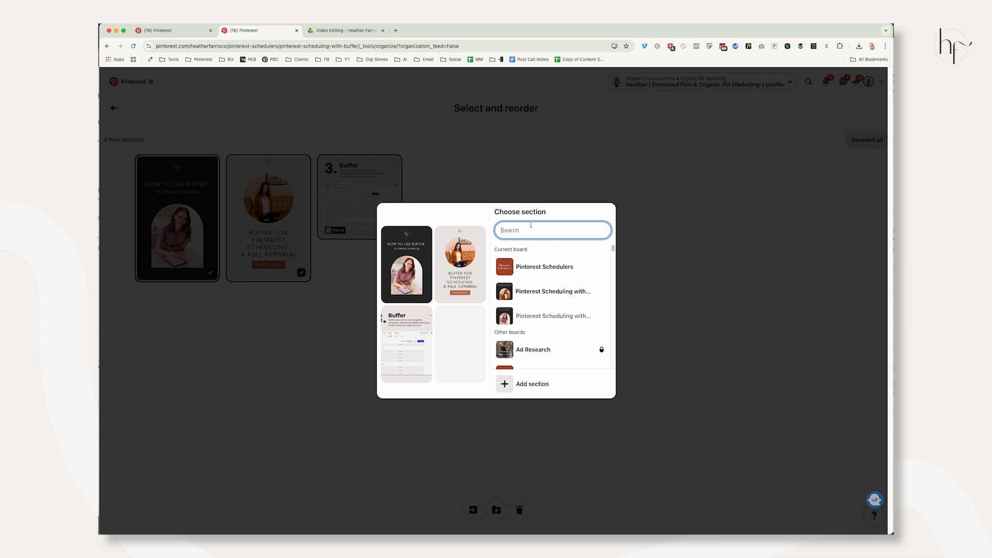
{"action": "type", "text": "buffer"}
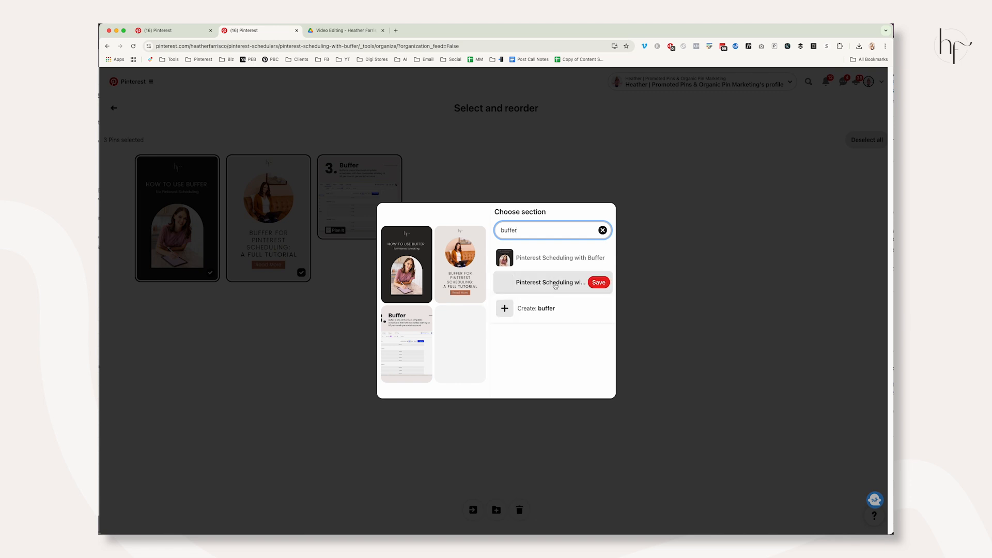
{"action": "left_click", "coordinate": [599, 284]}
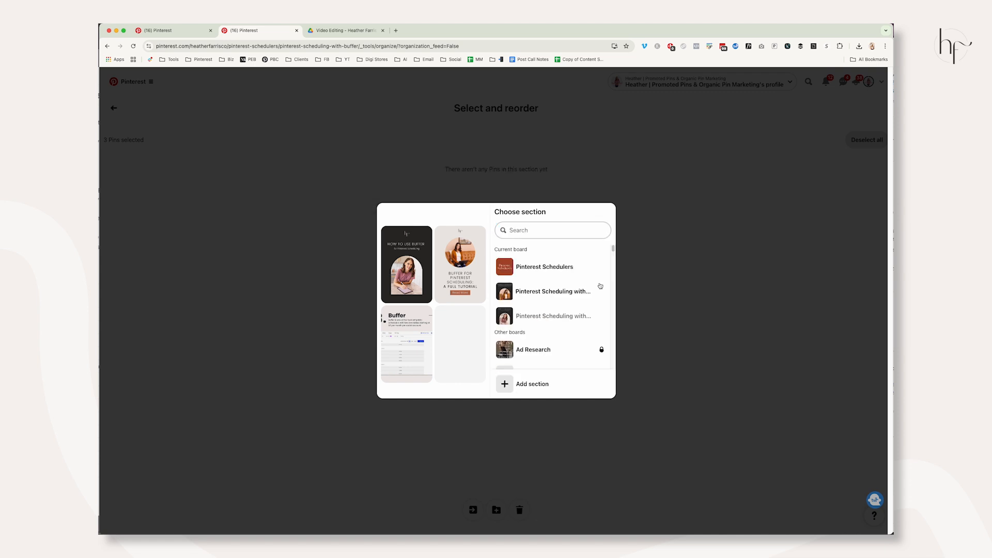
{"action": "left_click", "coordinate": [540, 196]}
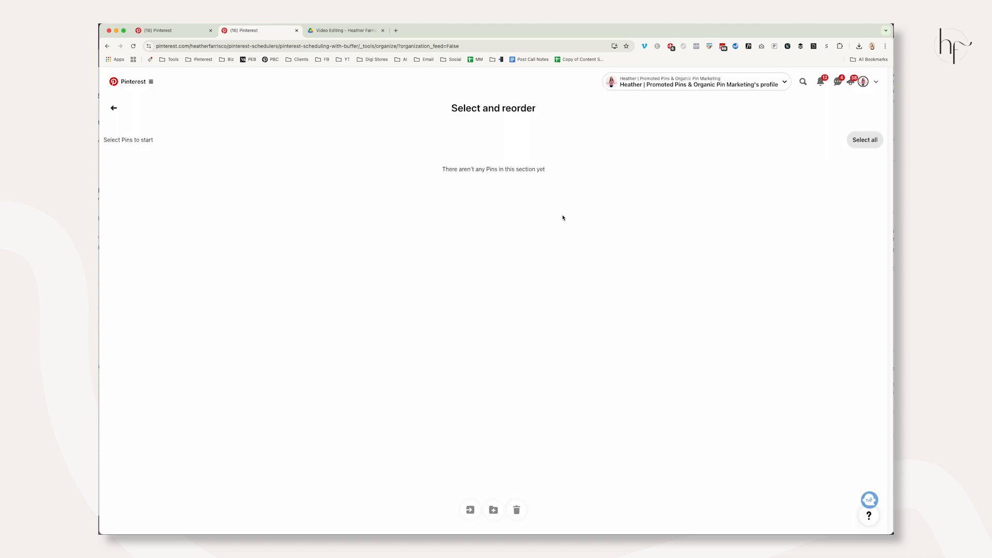
{"action": "left_click", "coordinate": [119, 111]}
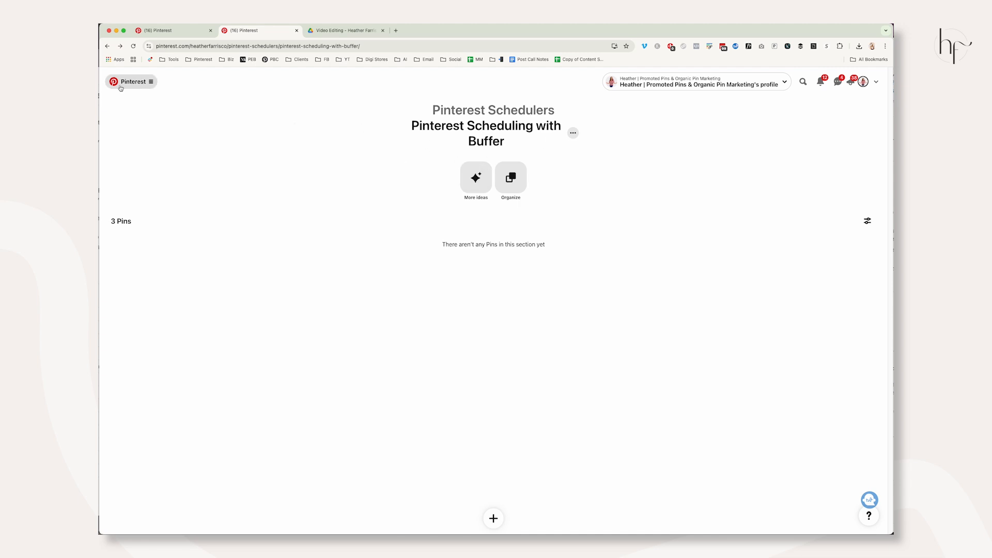
In the other Pinterest tab, open the secret "Pinterest Scheduling with Buffer" board from the profile's saved boards
{"action": "left_click", "coordinate": [188, 29]}
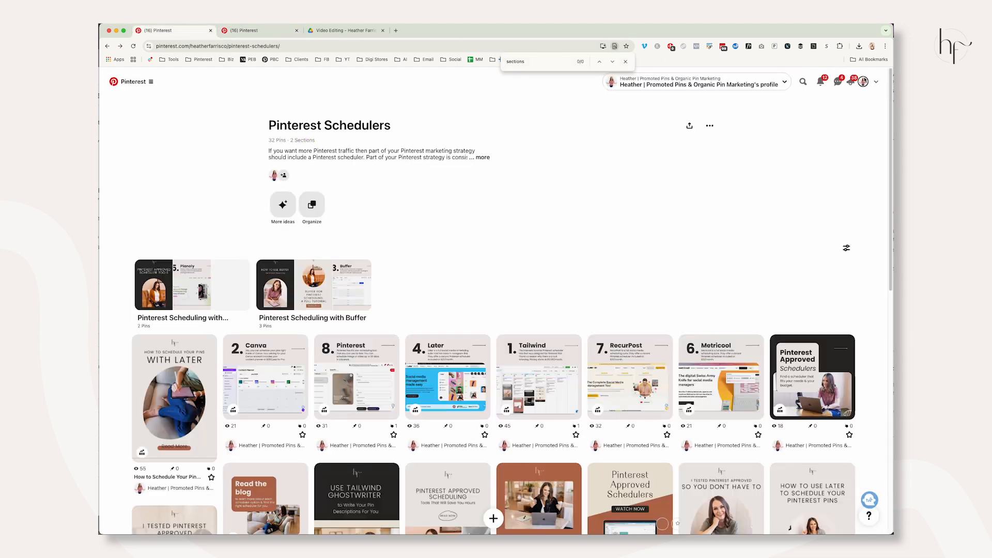
{"action": "left_click", "coordinate": [863, 82]}
{"action": "left_click", "coordinate": [509, 252]}
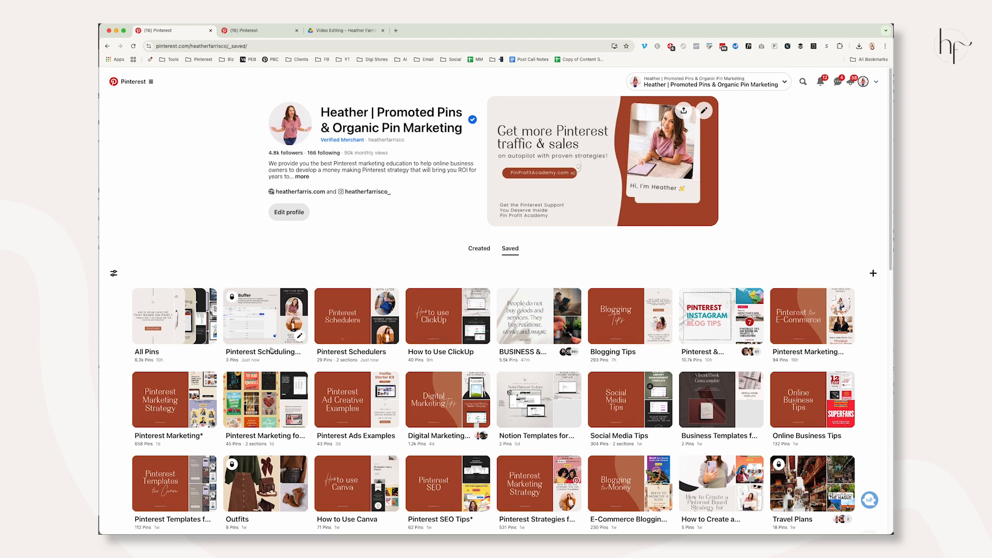
{"action": "left_click", "coordinate": [256, 308]}
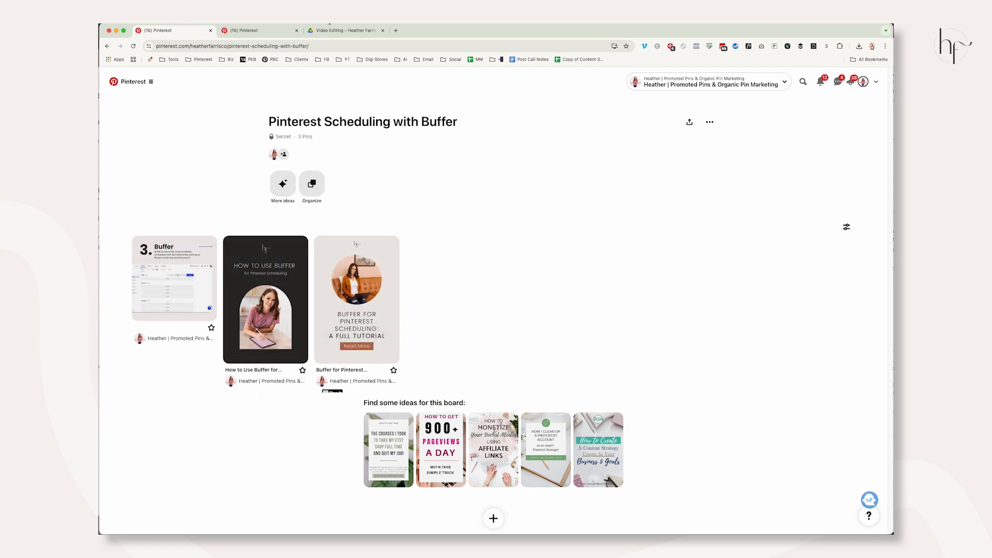
Delete the emptied "Pinterest Scheduling with Buffer" section from the Pinterest Schedulers board
{"action": "left_click", "coordinate": [261, 33]}
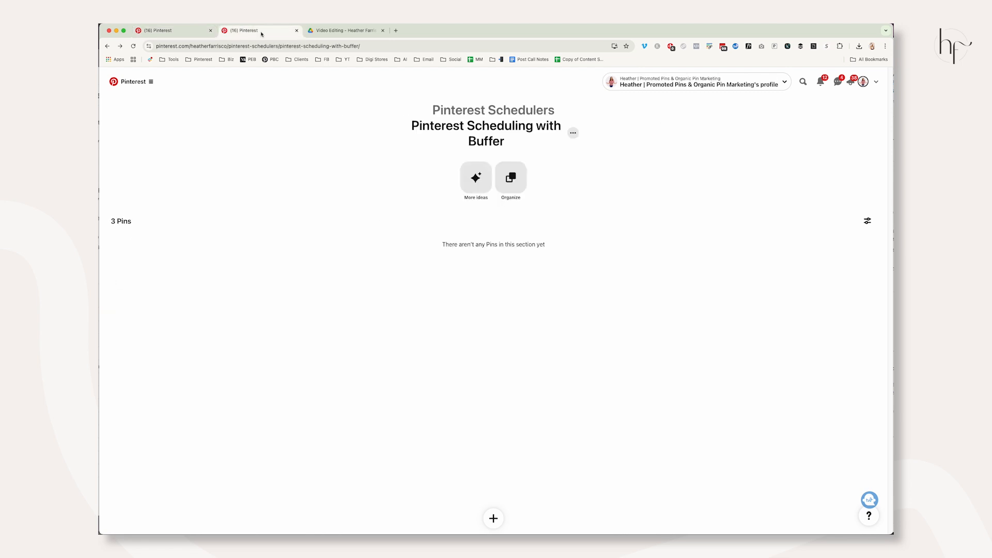
{"action": "left_click", "coordinate": [574, 135]}
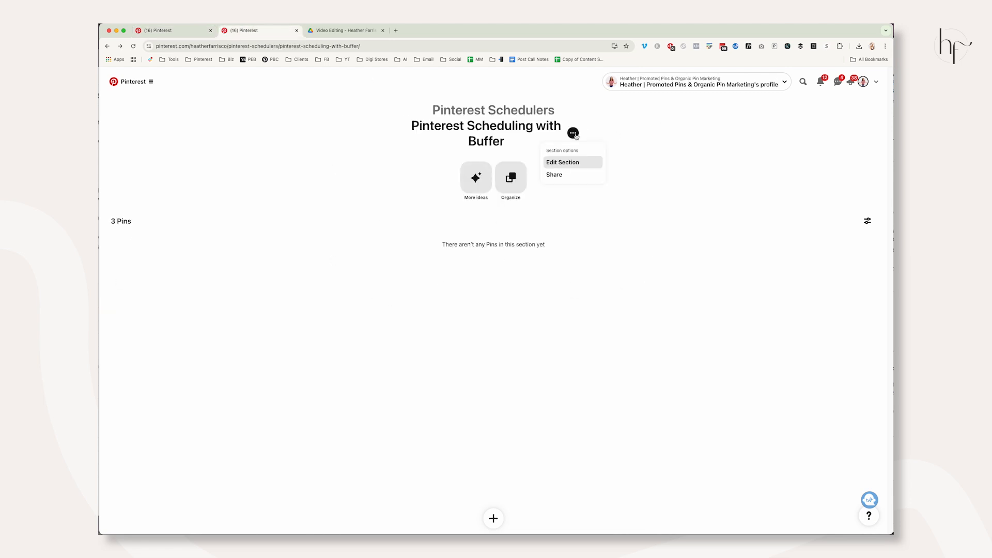
{"action": "left_click", "coordinate": [568, 162]}
{"action": "left_click", "coordinate": [399, 339]}
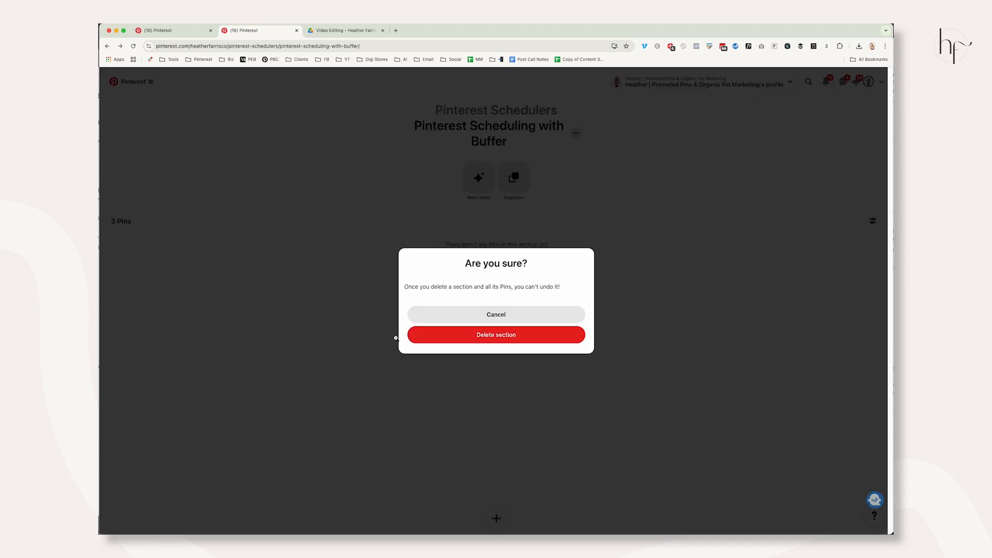
{"action": "left_click", "coordinate": [495, 336]}
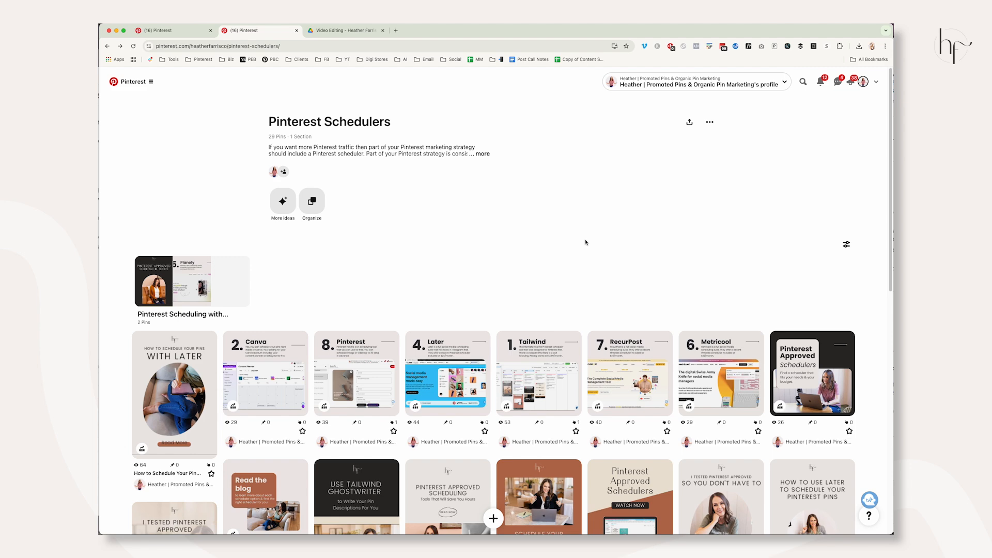
In the other Pinterest tab, open the edit settings of the "Pinterest Scheduling with Buffer" board to examine its secret option, and close them unchanged
{"action": "left_click", "coordinate": [165, 30]}
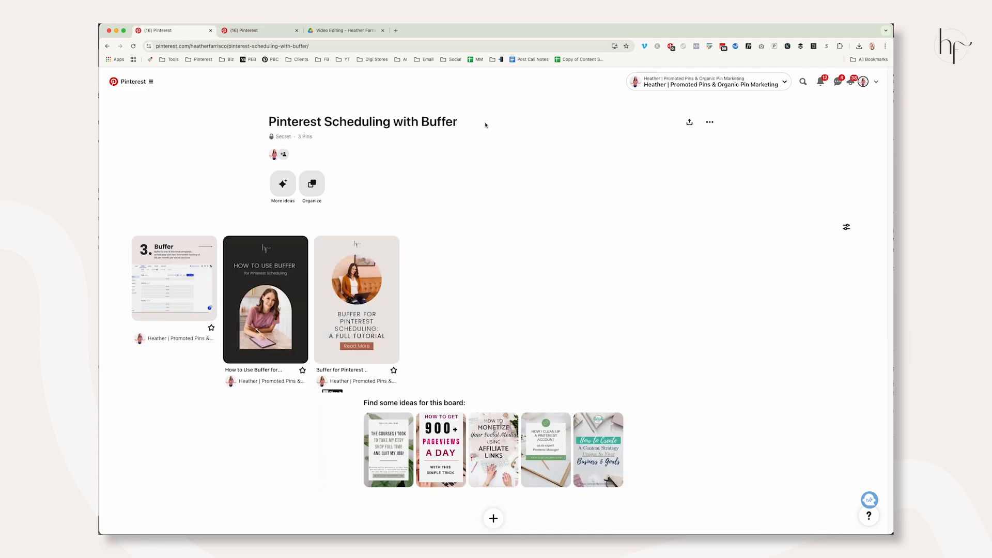
{"action": "left_click", "coordinate": [709, 122]}
{"action": "left_click", "coordinate": [698, 154]}
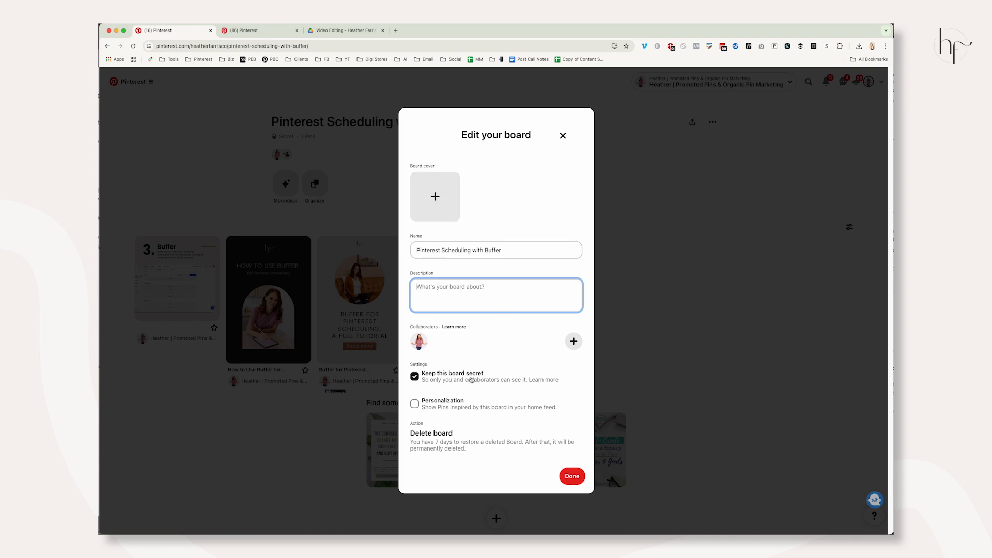
{"action": "left_click", "coordinate": [562, 136]}
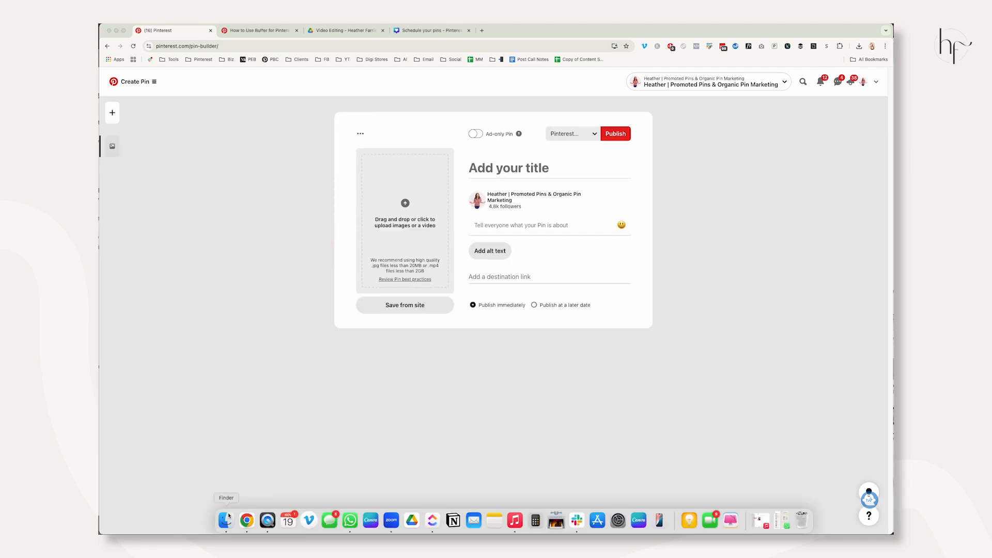
Add the "Schedule Your Pins Using Buffer" image from the Downloads folder in Finder to the new pin
{"action": "left_click", "coordinate": [227, 520]}
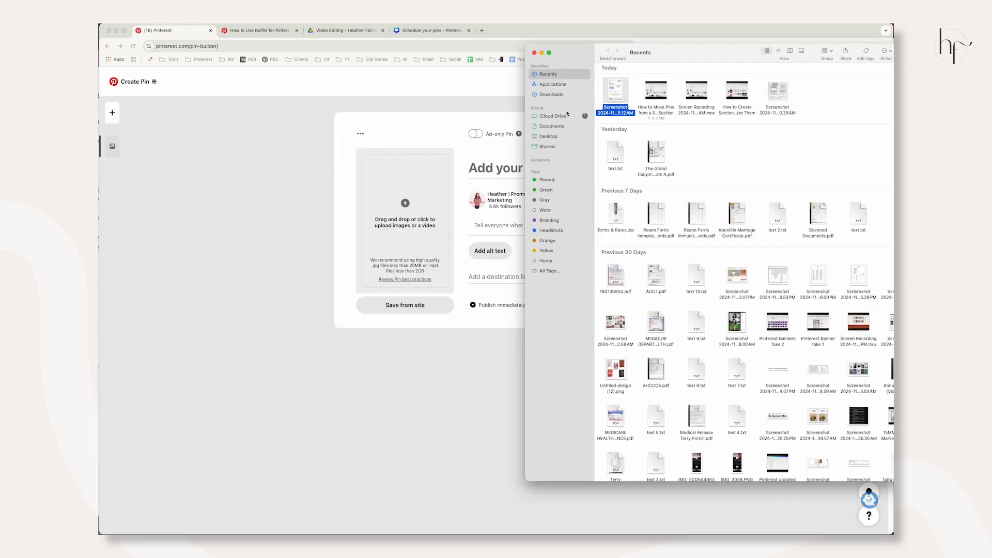
{"action": "left_click", "coordinate": [551, 94]}
{"action": "left_click_drag", "start_coordinate": [622, 91], "coordinate": [405, 205]}
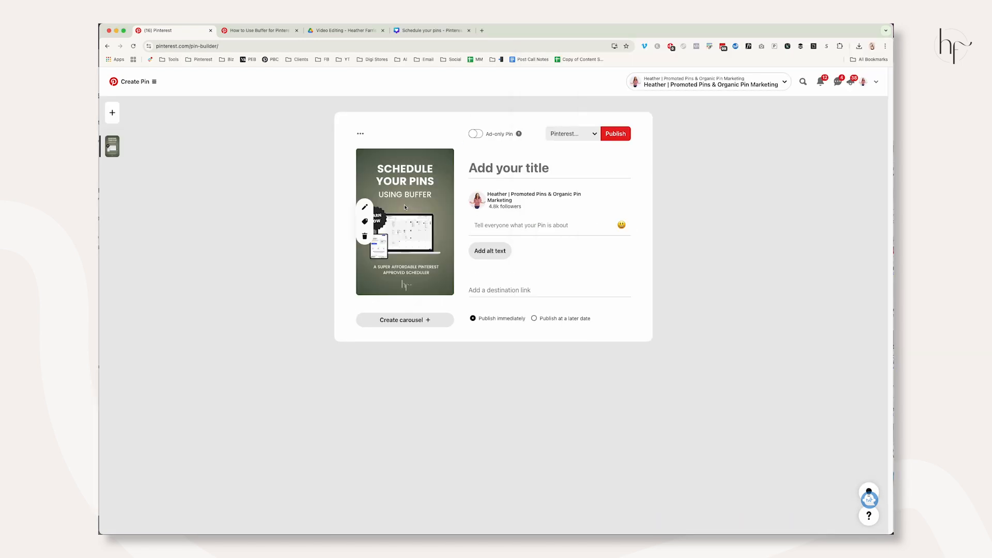
Paste the copied description beginning "Looking for the ultimate secret weapon to elevate your Pinterest strategy?" into the pin's description
{"action": "left_click", "coordinate": [535, 166]}
{"action": "left_click", "coordinate": [531, 227]}
{"action": "key", "text": "super+v"}
Open heatherfarris.com in a new browser tab and search its Pinterest blog for "buffer"
{"action": "left_click", "coordinate": [482, 31]}
{"action": "type", "text": "heatherfarris.com"}
{"action": "key", "text": "Return"}
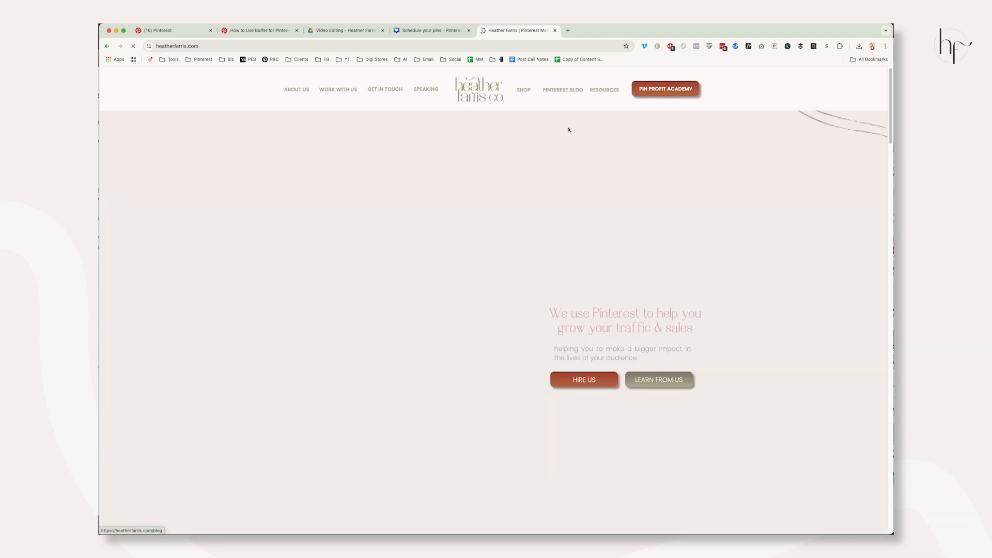
{"action": "left_click", "coordinate": [568, 129]}
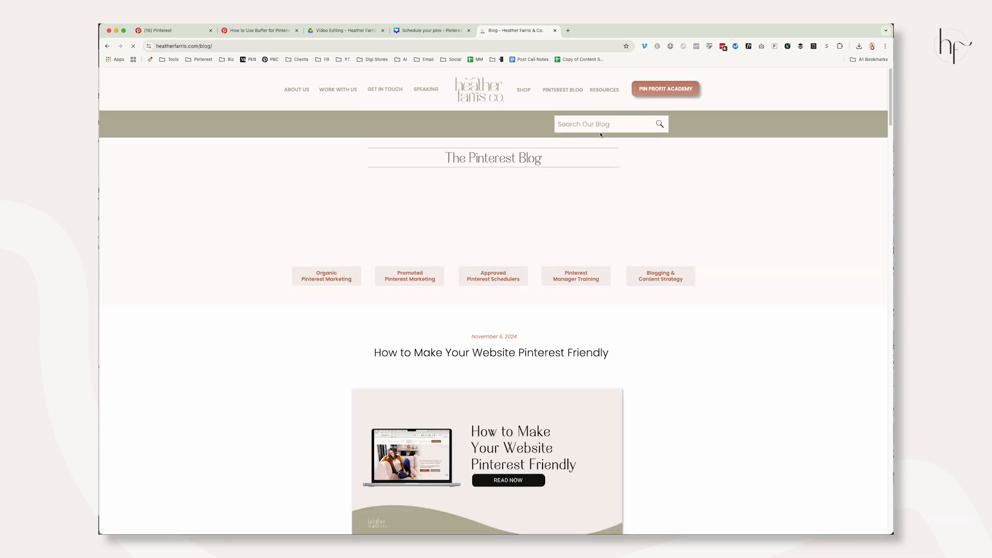
{"action": "type", "text": "buffer"}
{"action": "key", "text": "Return"}
Open the blog post "How to Use Buffer for Pinterest Scheduling" and copy its web address
{"action": "scroll", "coordinate": [573, 355], "scroll_direction": "down", "scroll_amount": 1}
{"action": "left_click", "coordinate": [562, 318]}
{"action": "left_click", "coordinate": [325, 46]}
{"action": "key", "text": "ctrl+c"}
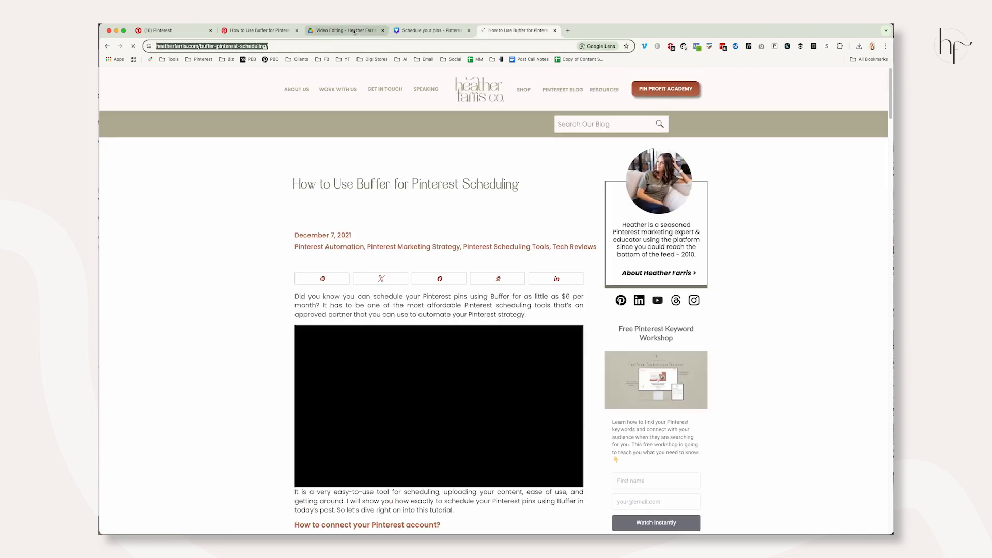
Back in the pin builder, paste the copied blog post address as the pin's destination link, leaving the title empty
{"action": "left_click", "coordinate": [182, 31]}
{"action": "left_click", "coordinate": [491, 160]}
{"action": "key", "text": "ctrl+v"}
{"action": "key", "text": "ctrl+a"}
{"action": "key", "text": "BackSpace"}
{"action": "key", "text": "Tab"}
{"action": "key", "text": "Tab"}
{"action": "key", "text": "Tab"}
{"action": "key", "text": "Tab"}
{"action": "key", "text": "ctrl+v"}
Enter "How to Schedule Your Pins with Buffer" as the pin's title
{"action": "key", "text": "shift+Tab"}
{"action": "key", "text": "shift+Tab"}
{"action": "key", "text": "shift+Tab"}
{"action": "key", "text": "shift+Tab"}
{"action": "type", "text": "Hopw to"}
{"action": "key", "text": "BackSpace"}
{"action": "key", "text": "BackSpace"}
{"action": "key", "text": "BackSpace"}
{"action": "key", "text": "BackSpace"}
{"action": "key", "text": "BackSpace"}
{"action": "type", "text": "w to Scheduel"}
{"action": "key", "text": "BackSpace"}
{"action": "key", "text": "BackSpace"}
{"action": "type", "text": "le Your Pins with Buffer"}
Find the secret board matching "buffer" and select it as the pin's board
{"action": "left_click", "coordinate": [564, 134]}
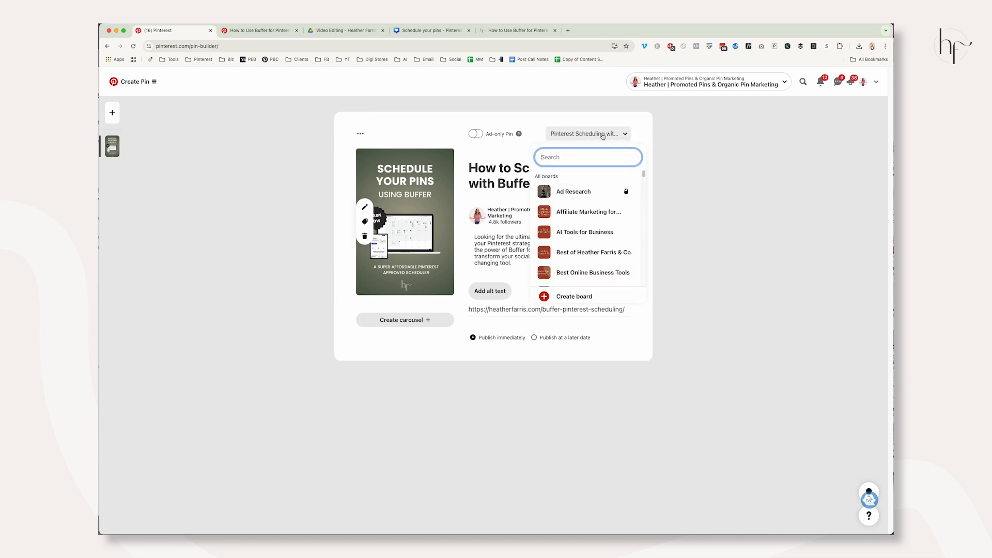
{"action": "type", "text": "buffer"}
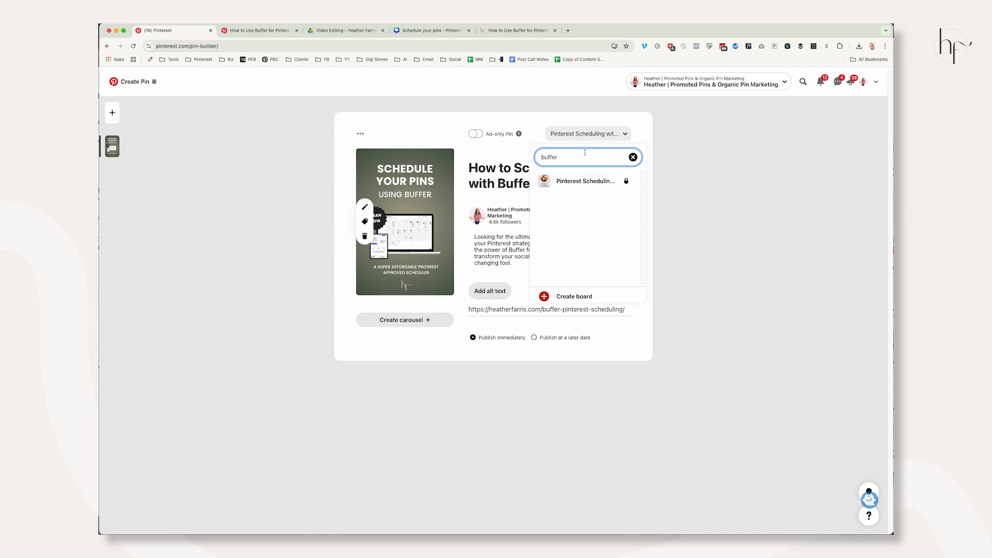
{"action": "left_click", "coordinate": [579, 181]}
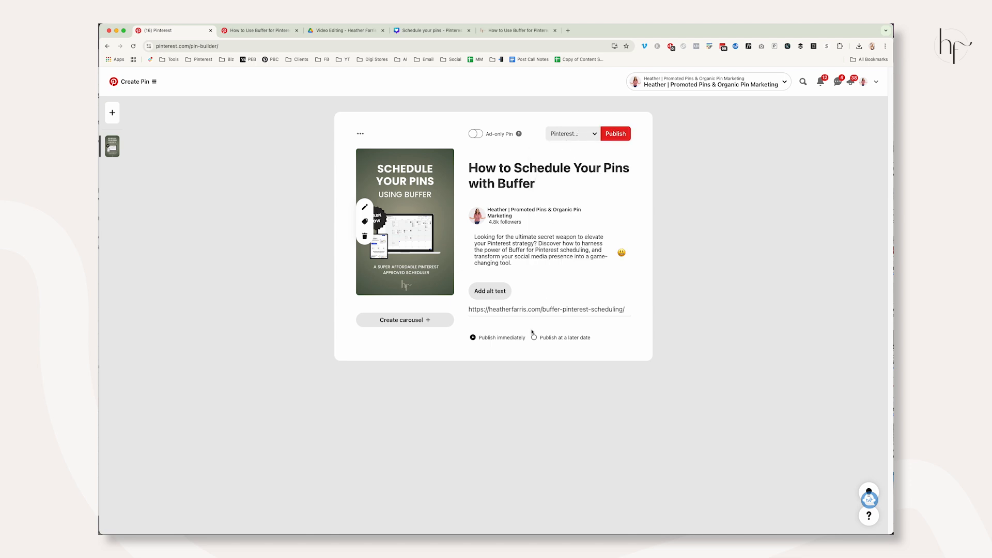
Assign the pin to the existing section of the Pinterest Schedulers board and set it to publish at a later date
{"action": "left_click", "coordinate": [585, 134]}
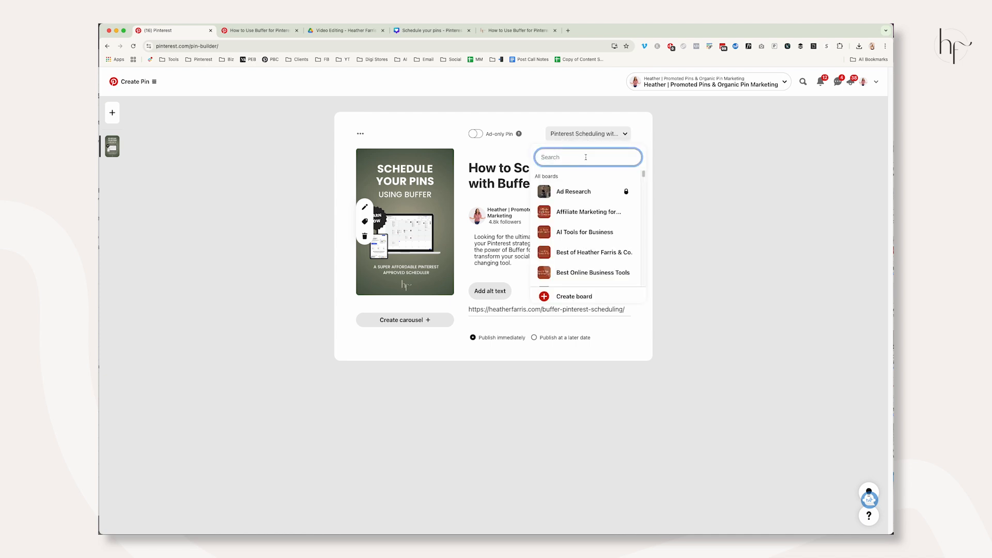
{"action": "type", "text": "pinterest"}
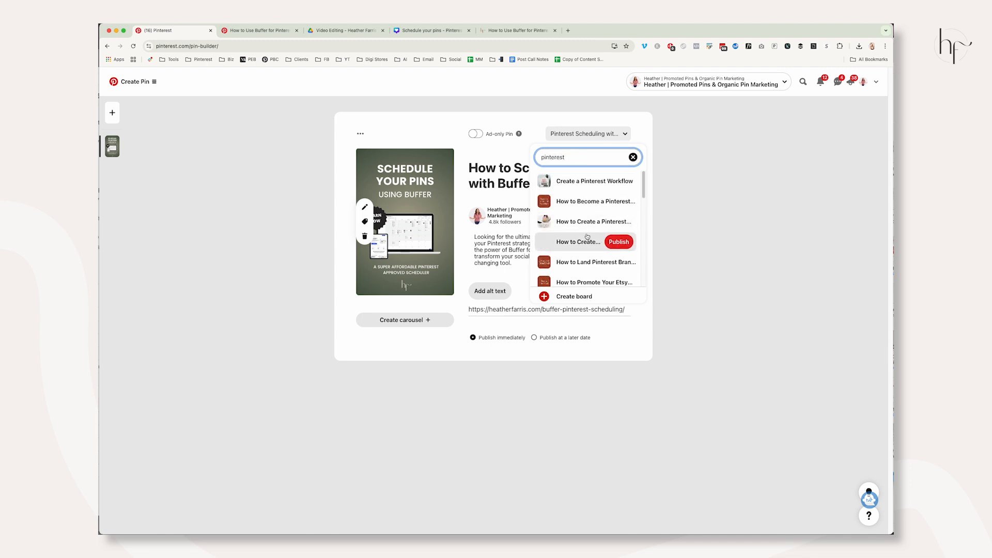
{"action": "scroll", "coordinate": [585, 206], "scroll_direction": "down", "scroll_amount": 5}
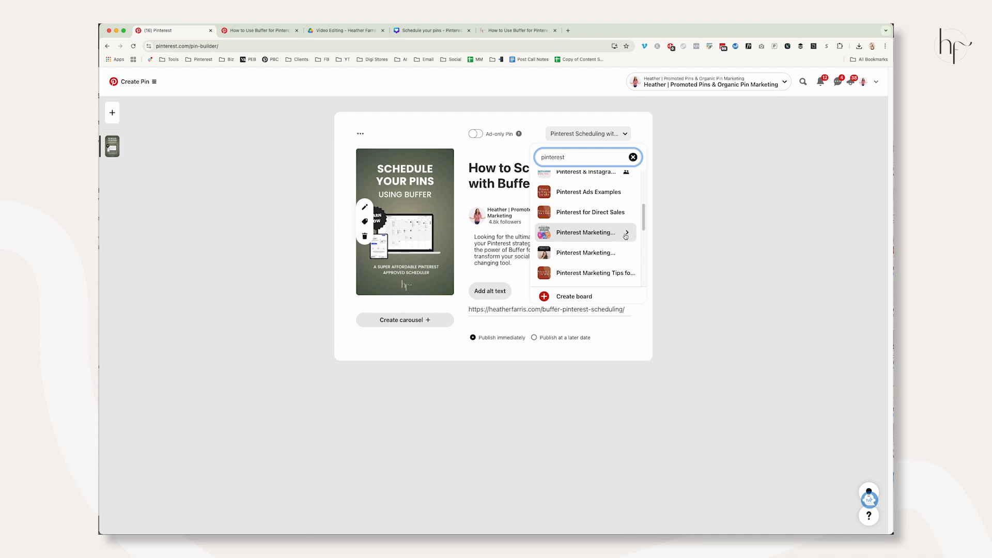
{"action": "scroll", "coordinate": [625, 232], "scroll_direction": "down", "scroll_amount": 3}
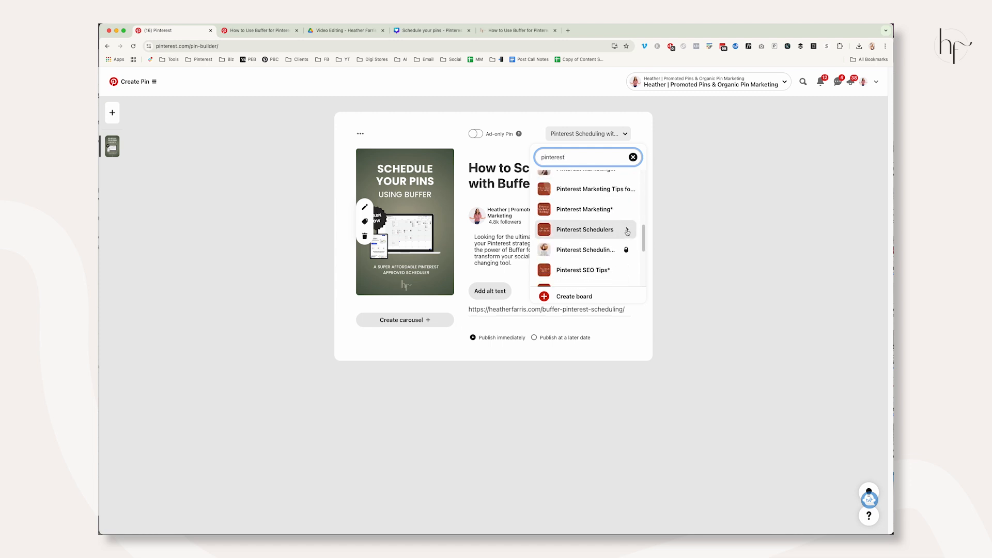
{"action": "left_click", "coordinate": [627, 231]}
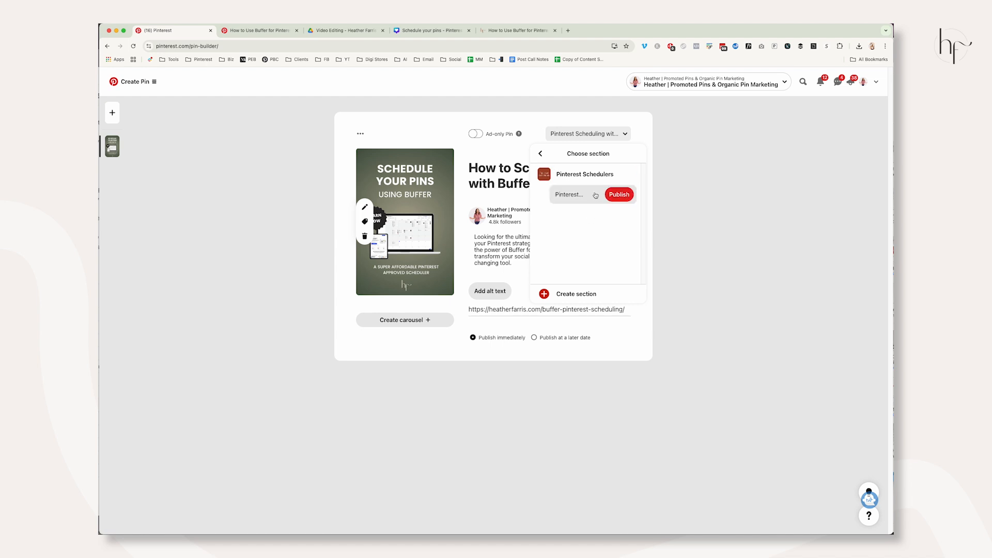
{"action": "left_click", "coordinate": [576, 200]}
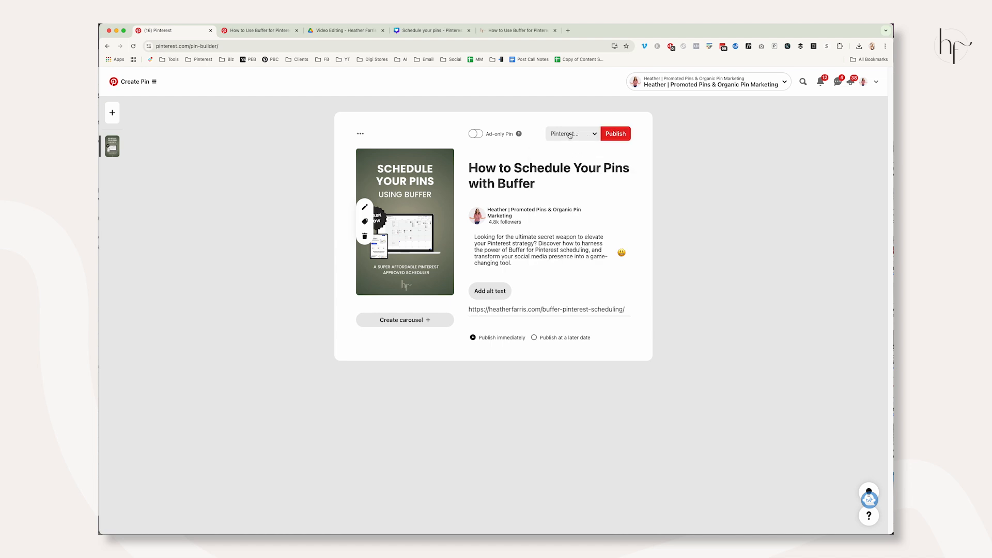
{"action": "left_click", "coordinate": [553, 339]}
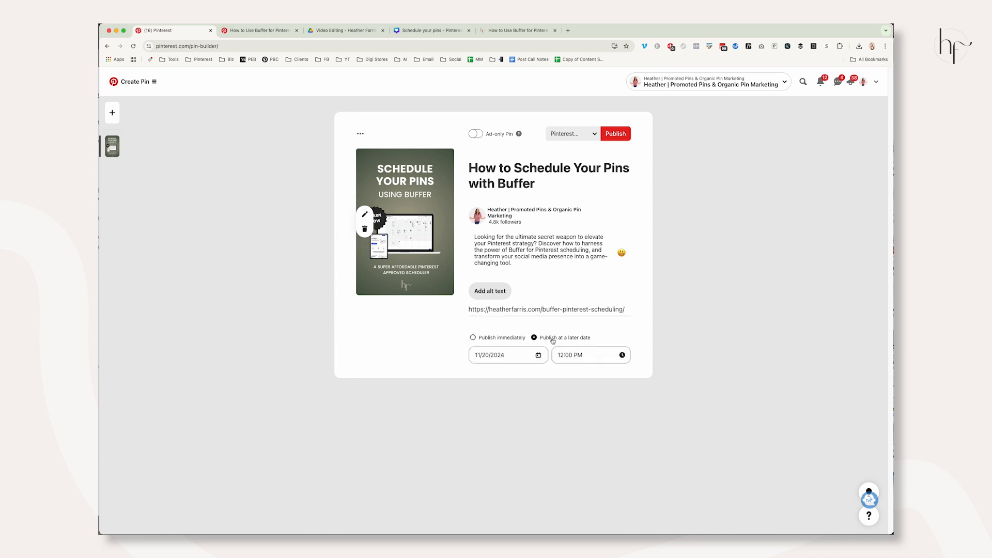
Choose the secret "Pinterest Scheduling with Buffer" board for the pin and publish it immediately
{"action": "left_click", "coordinate": [582, 133]}
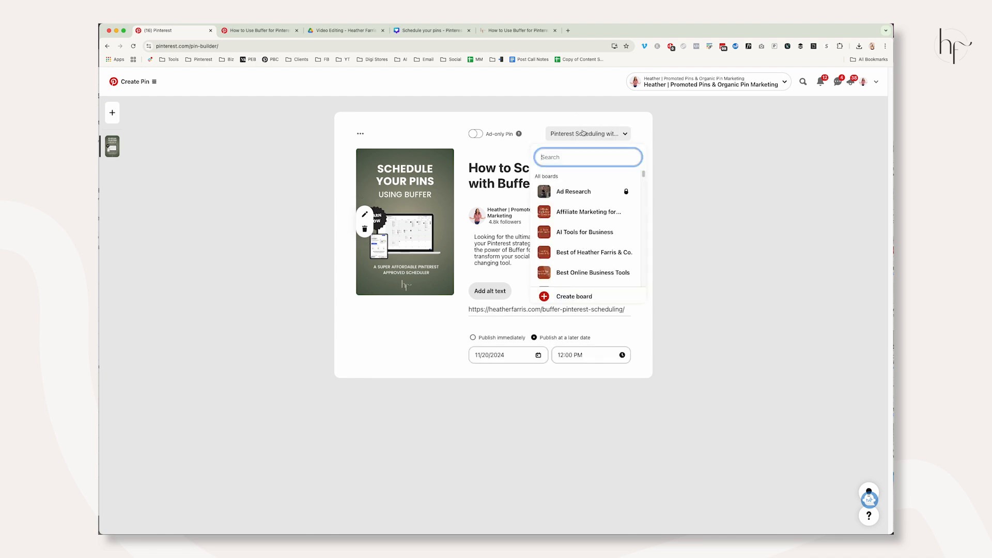
{"action": "type", "text": "buffer"}
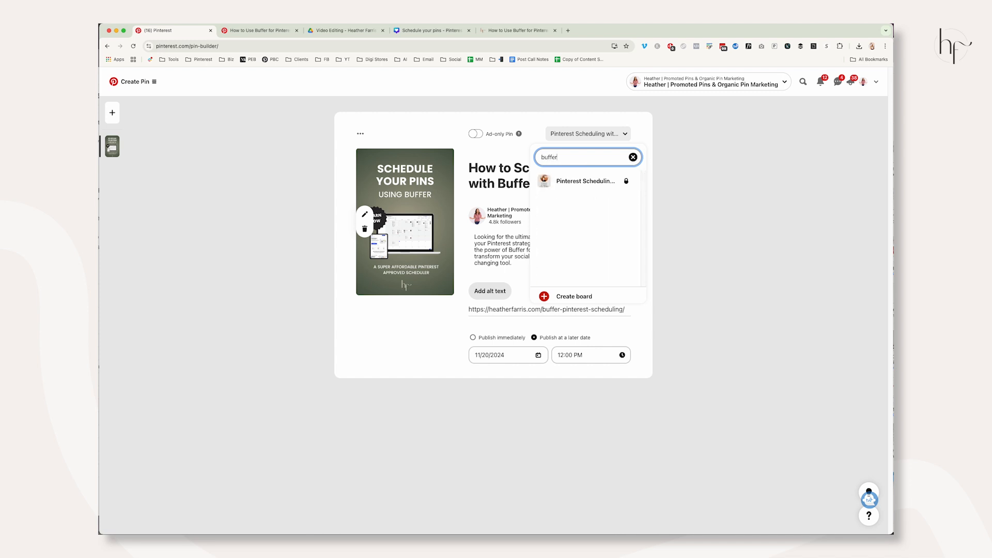
{"action": "left_click", "coordinate": [617, 181]}
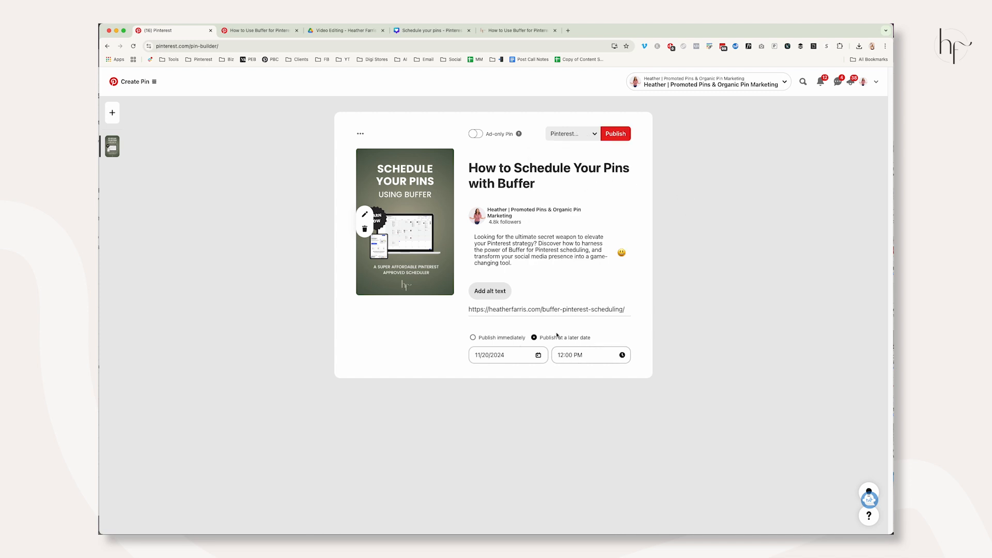
{"action": "left_click", "coordinate": [498, 337]}
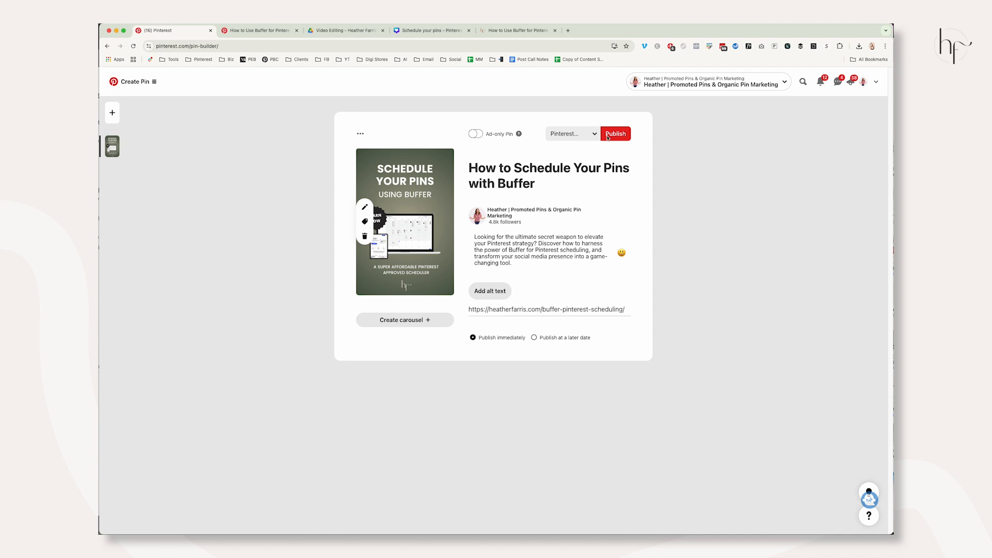
{"action": "left_click", "coordinate": [613, 134]}
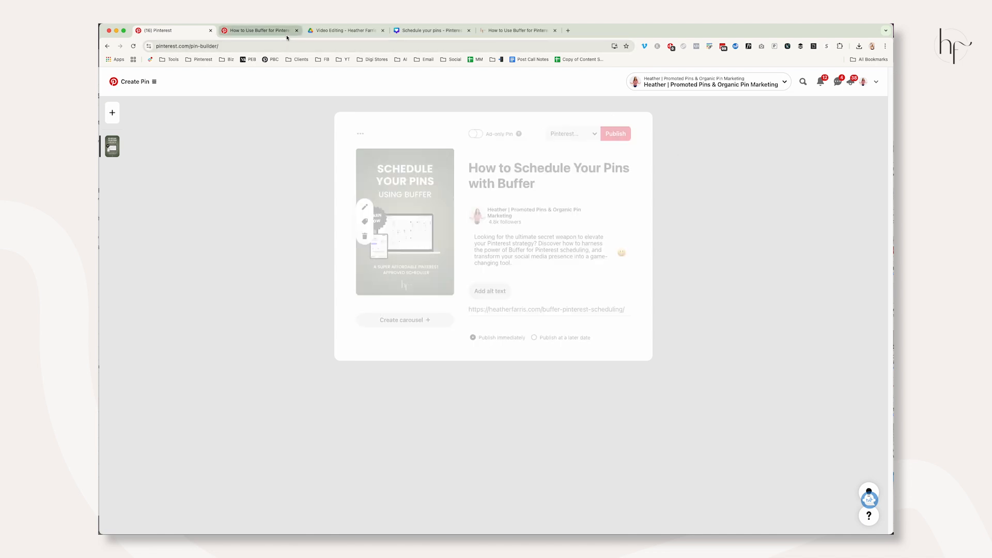